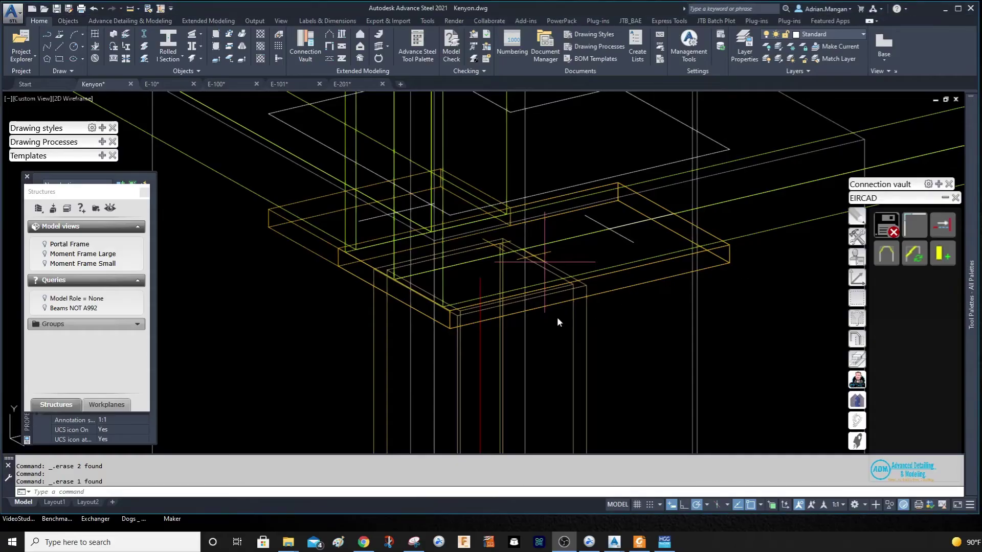
scroll(583, 285, down, 2)
scroll(577, 301, up, 1)
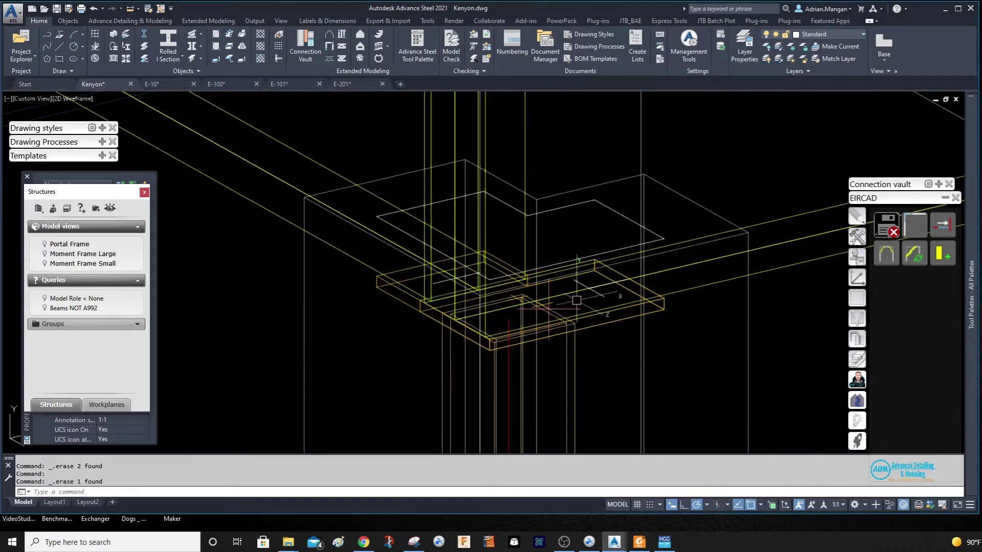
scroll(607, 296, down, 2)
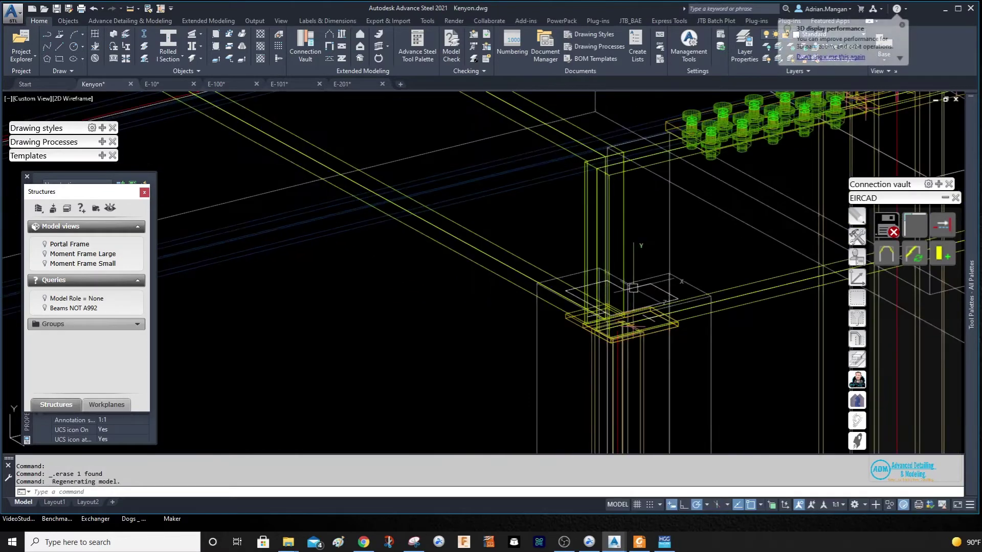
Inspect the column-beam junction and orbit the view over the slab
middle_drag(633, 287, 427, 269)
click(526, 275)
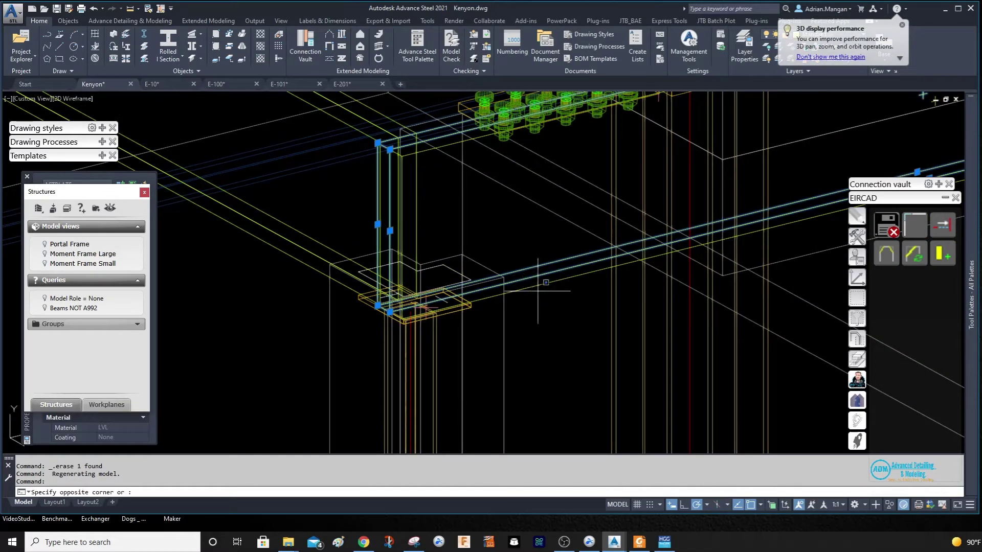
key(Escape)
mouse_move(504, 284)
middle_down()
mouse_move(557, 288)
mouse_move(699, 255)
middle_up()
scroll(557, 287, down, 3)
scroll(557, 287, down, 2)
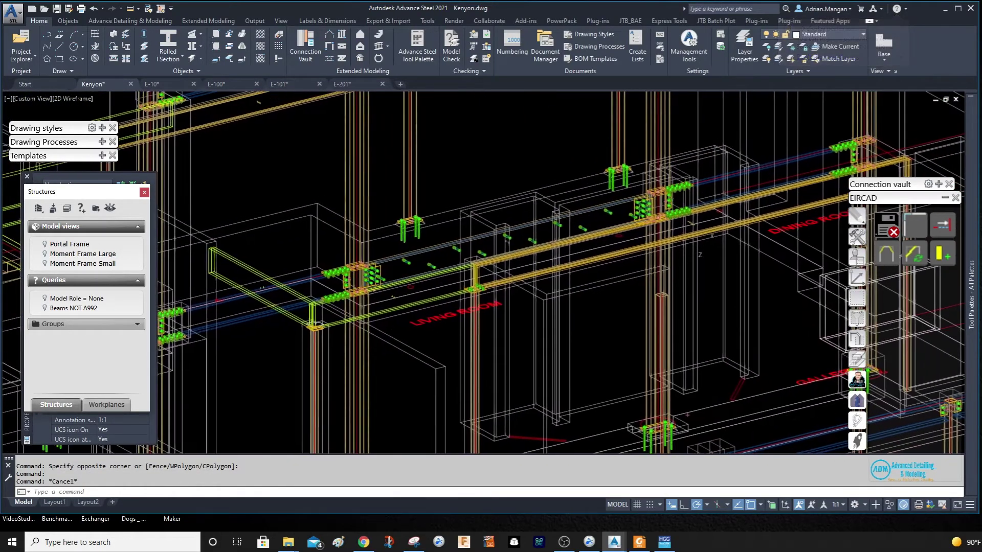
scroll(396, 253, up, 4)
scroll(396, 254, down, 2)
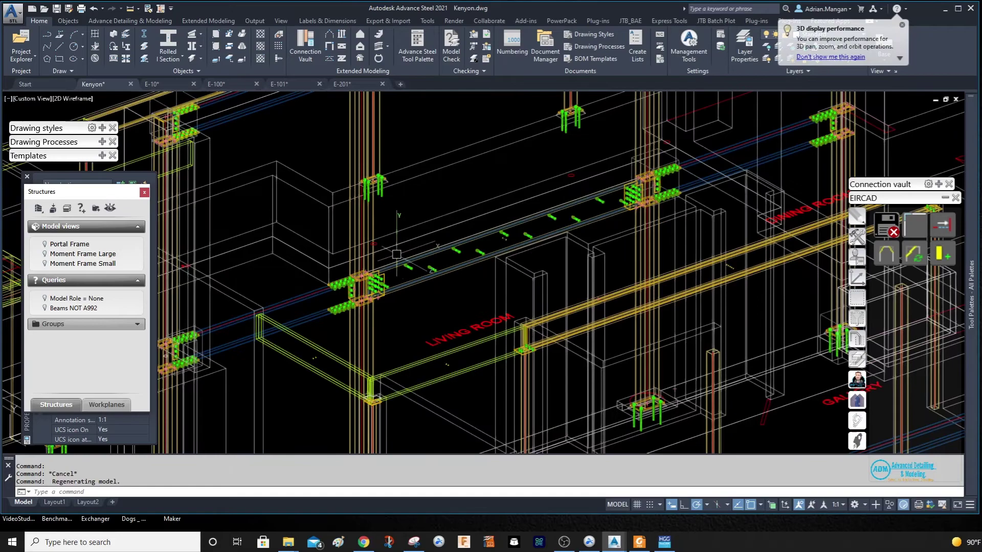
scroll(397, 254, up, 10)
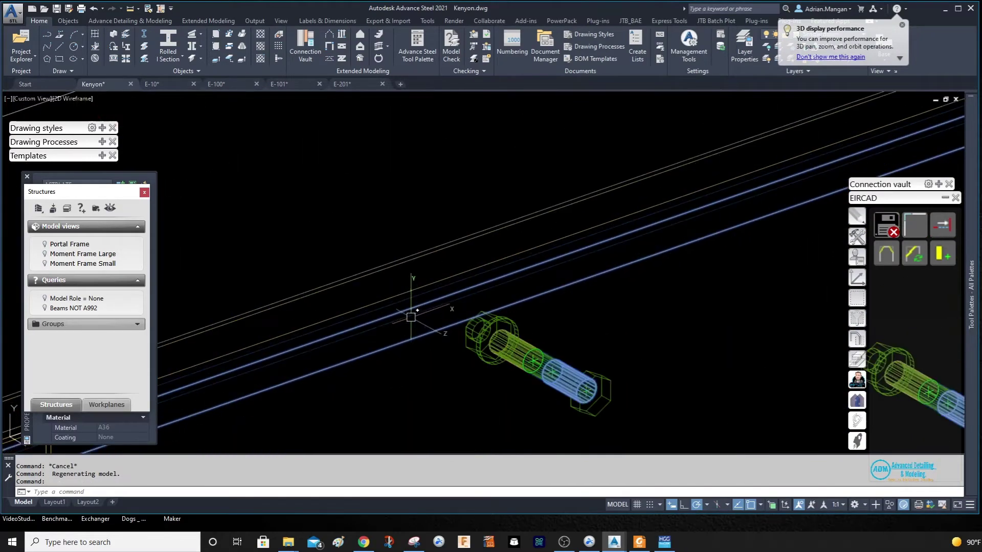
scroll(410, 314, down, 1)
scroll(415, 285, down, 1)
scroll(421, 274, down, 3)
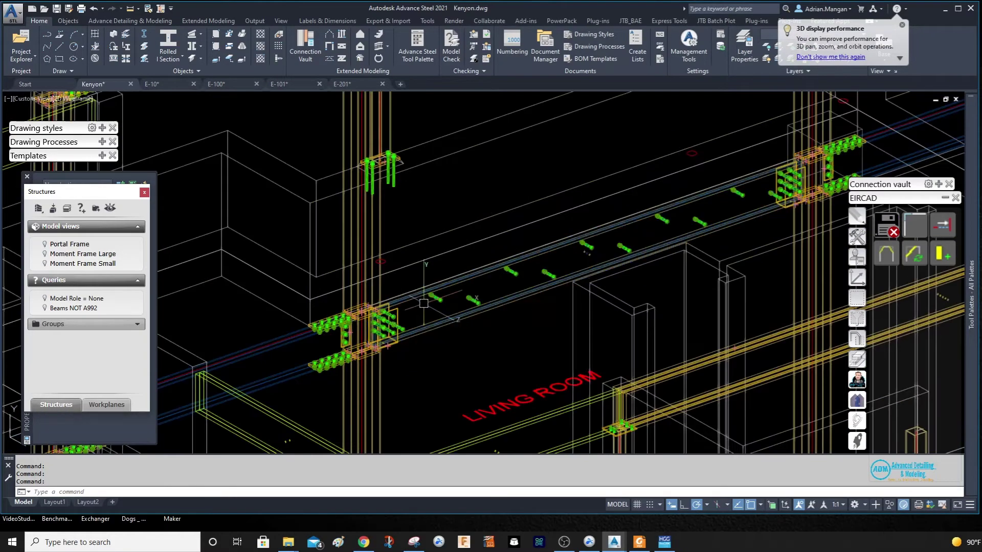
scroll(424, 303, down, 5)
scroll(491, 292, up, 4)
scroll(510, 296, up, 4)
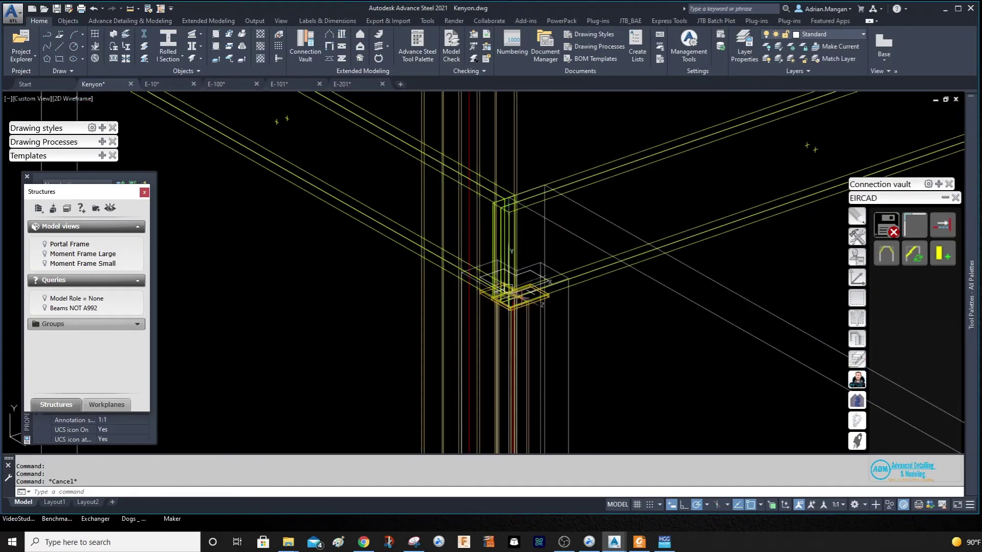
scroll(505, 290, up, 1)
scroll(570, 277, up, 1)
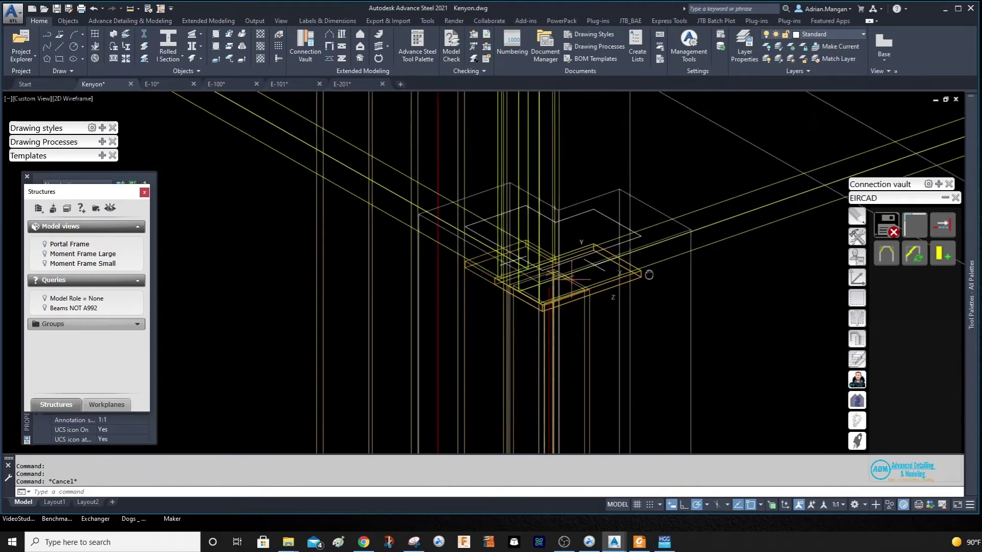
scroll(660, 265, up, 1)
scroll(663, 246, up, 1)
shift+middle_drag(652, 231, 585, 238)
scroll(585, 238, up, 1)
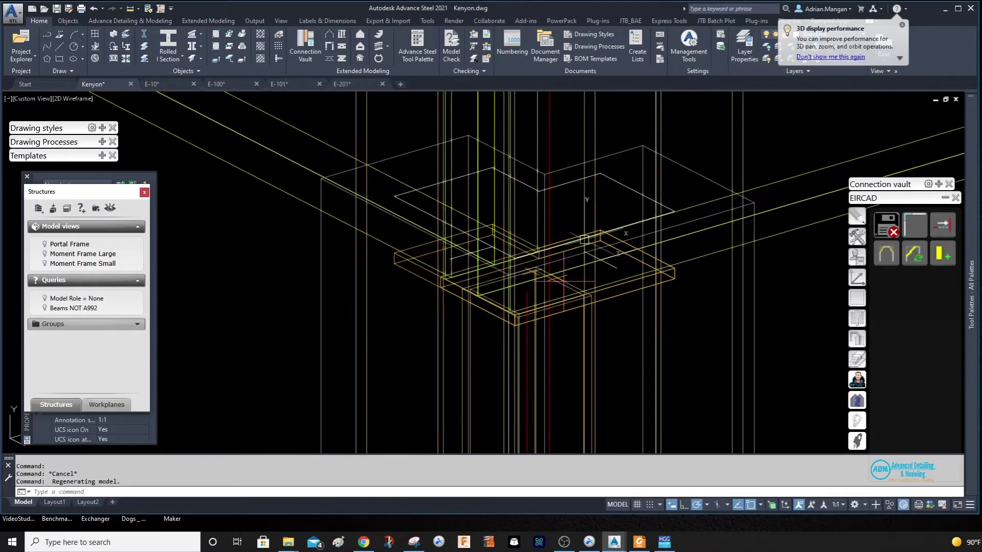
middle_drag(585, 240, 598, 287)
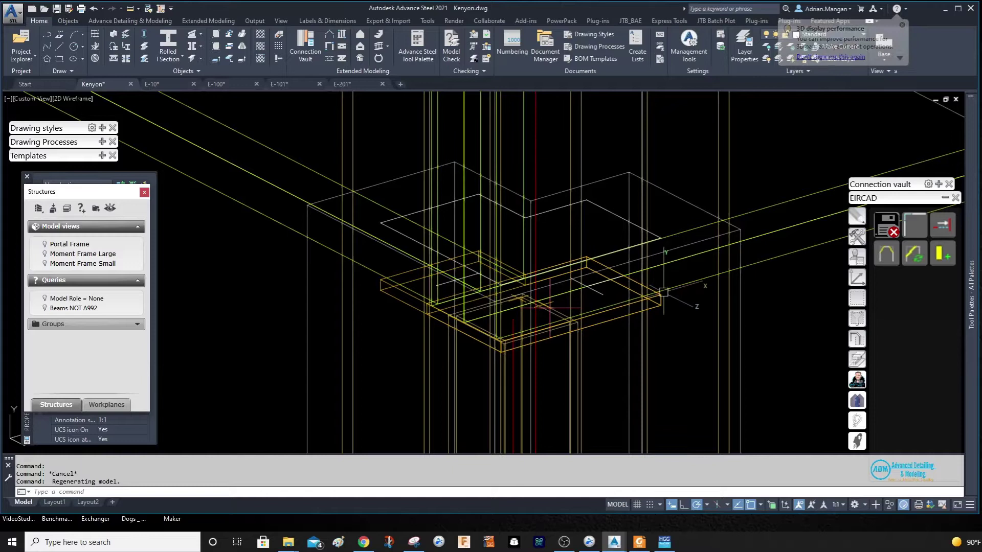
Rotate the UCS and move its origin to the joist plate corner
click(860, 279)
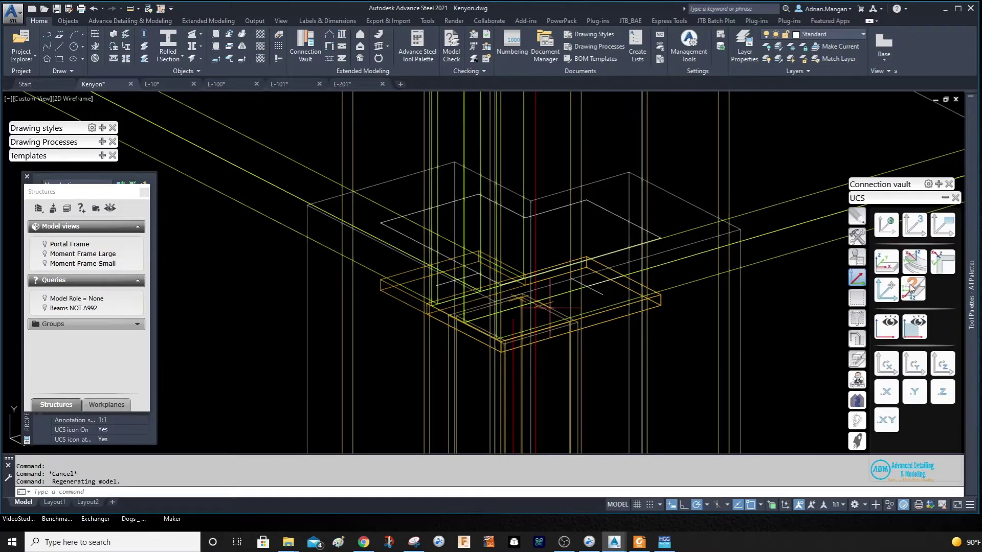
click(920, 367)
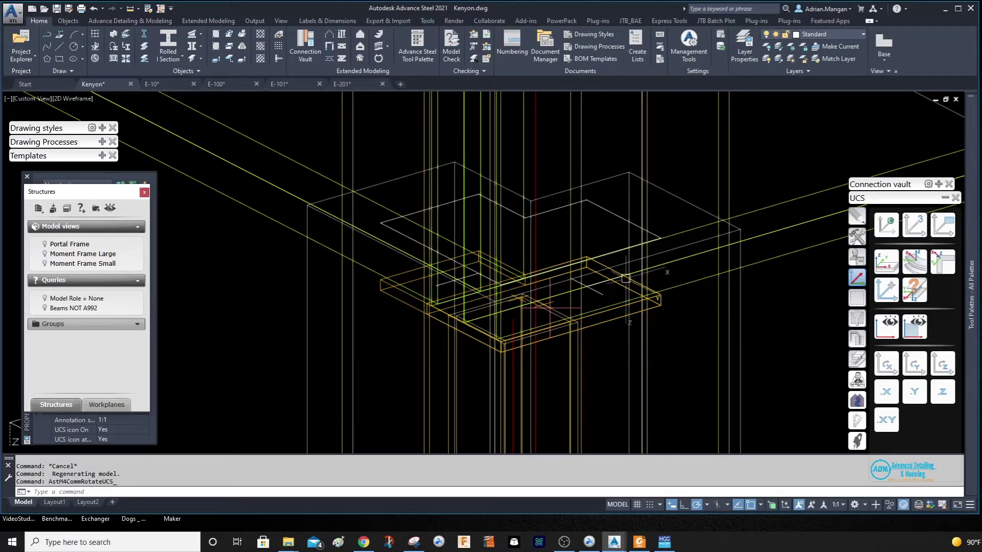
middle_drag(625, 278, 547, 237)
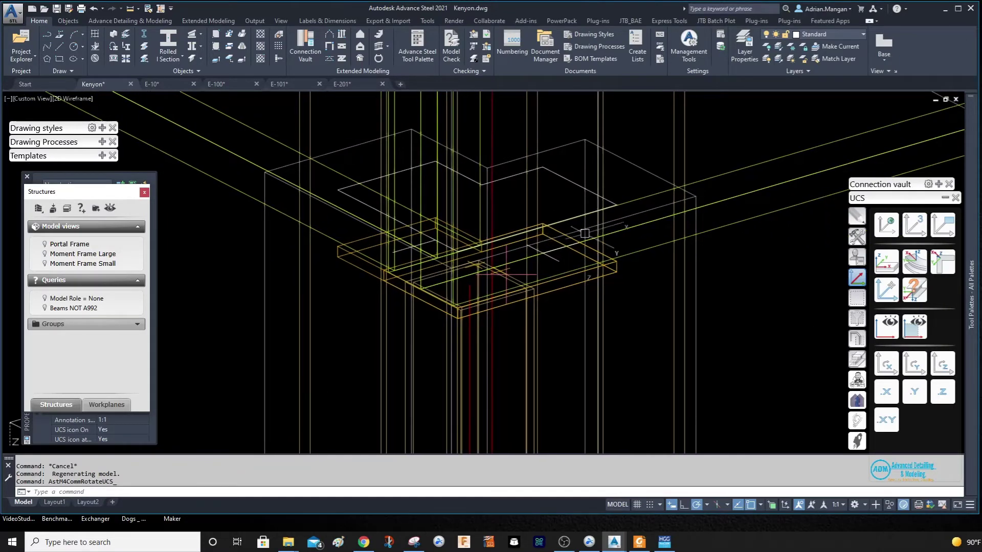
click(882, 290)
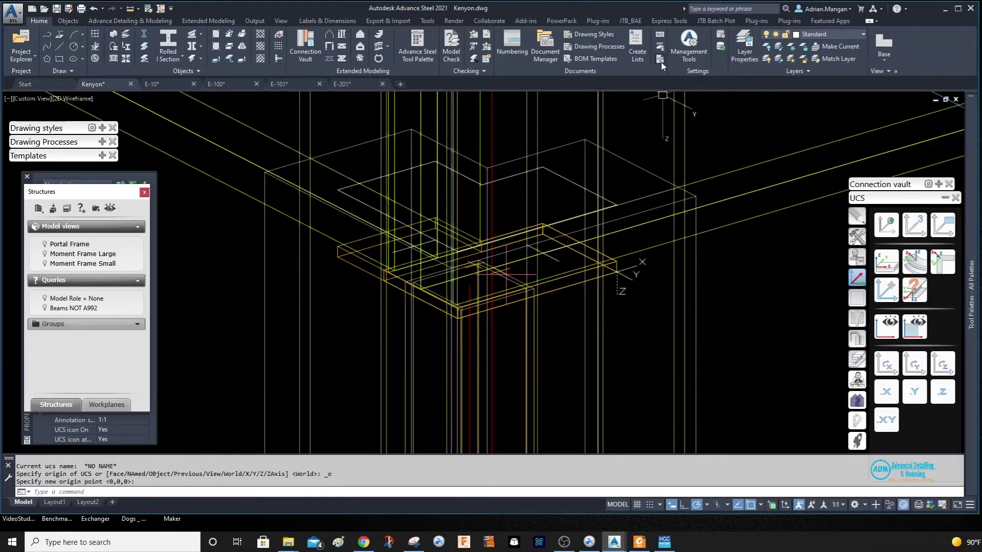
click(61, 20)
Start a rectangular anchor pattern on the joist plate, placing its centre point
click(560, 42)
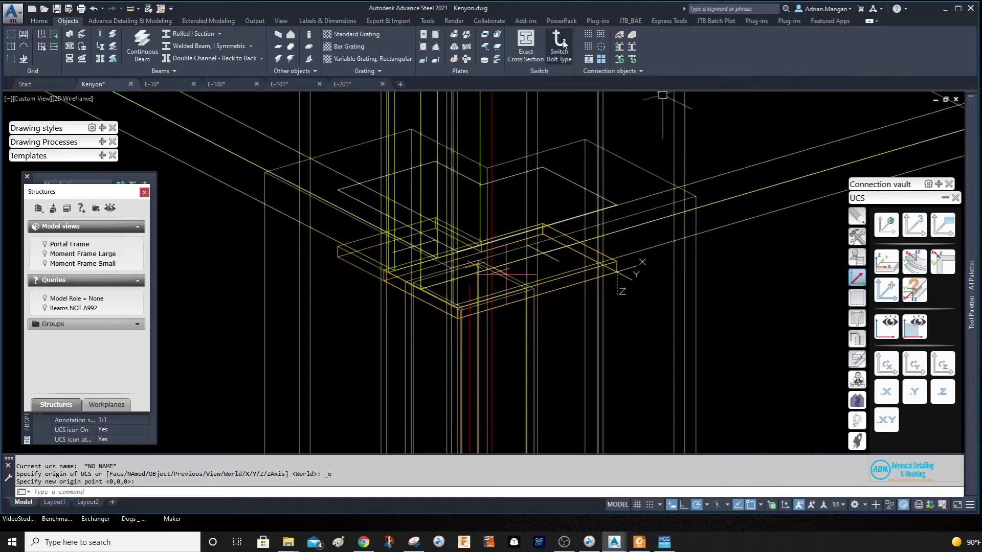
click(603, 35)
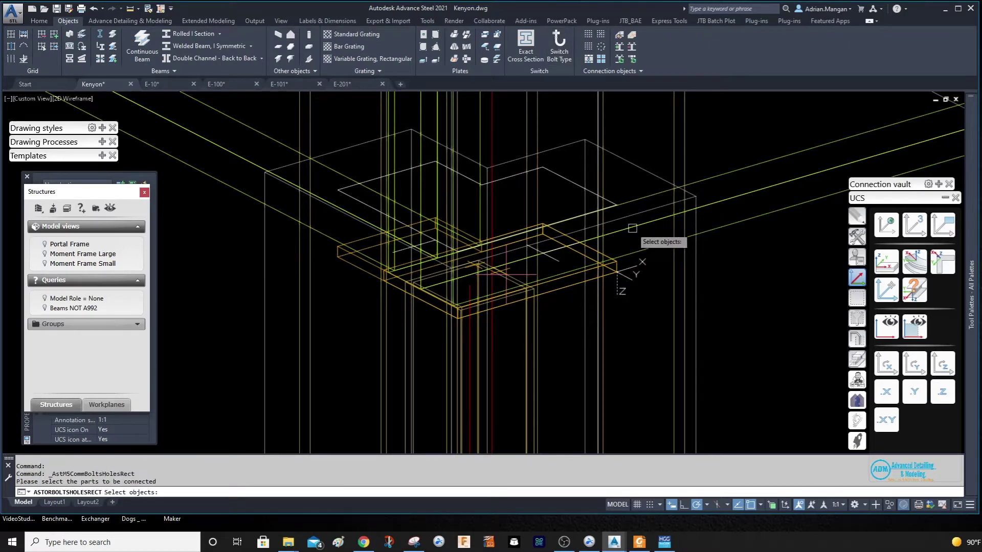
click(591, 281)
key(Return)
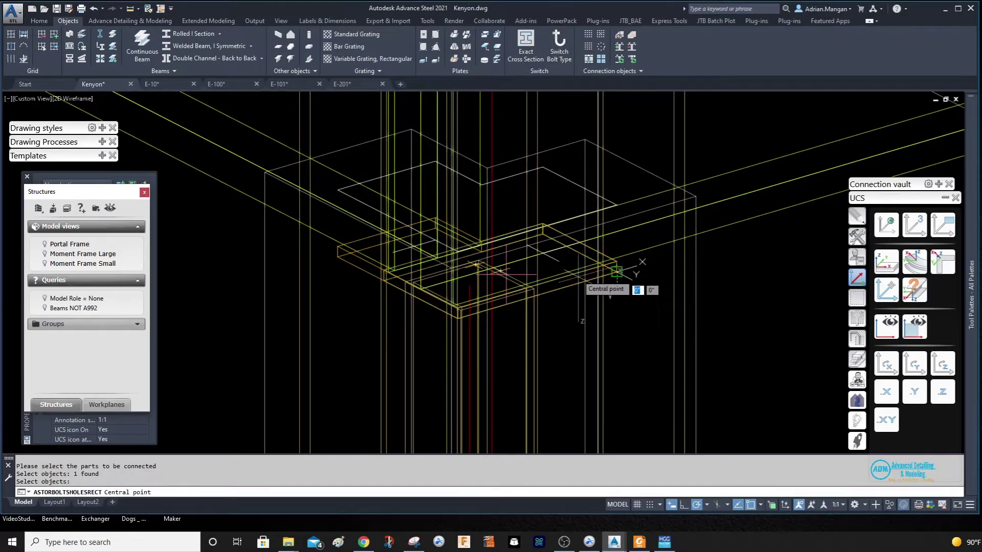
click(549, 244)
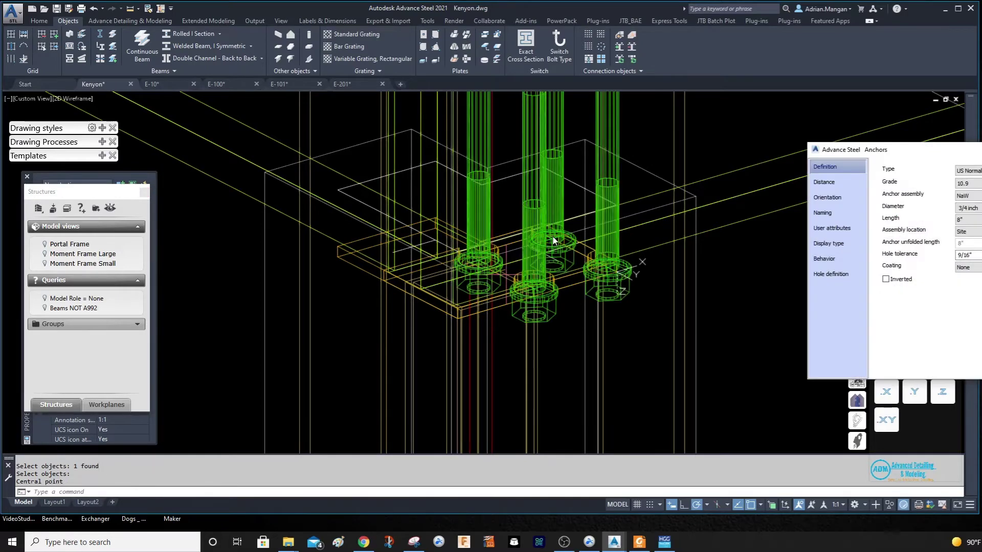
Set the pattern to one anchor across and choose the anchor type
click(824, 182)
double_click(972, 172)
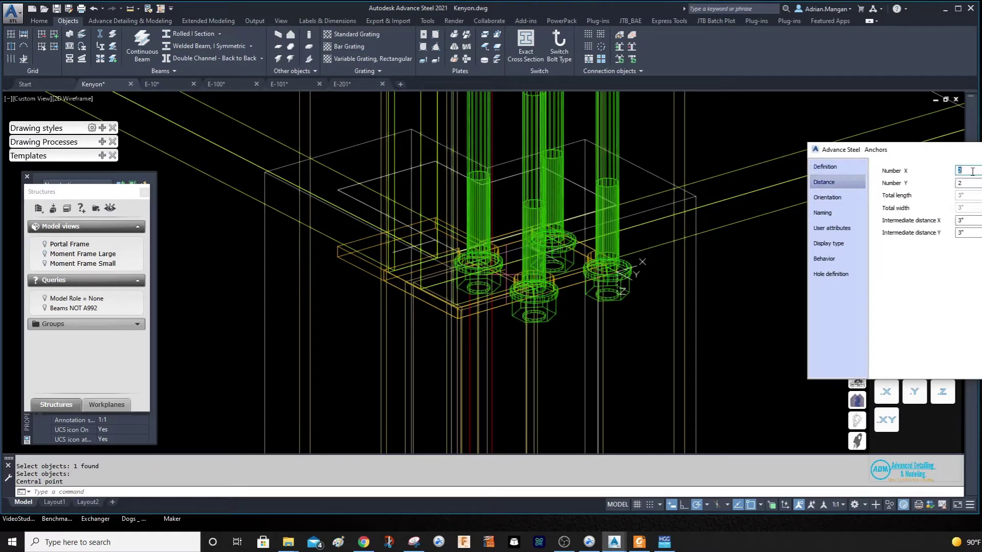
text(1)
double_click(968, 181)
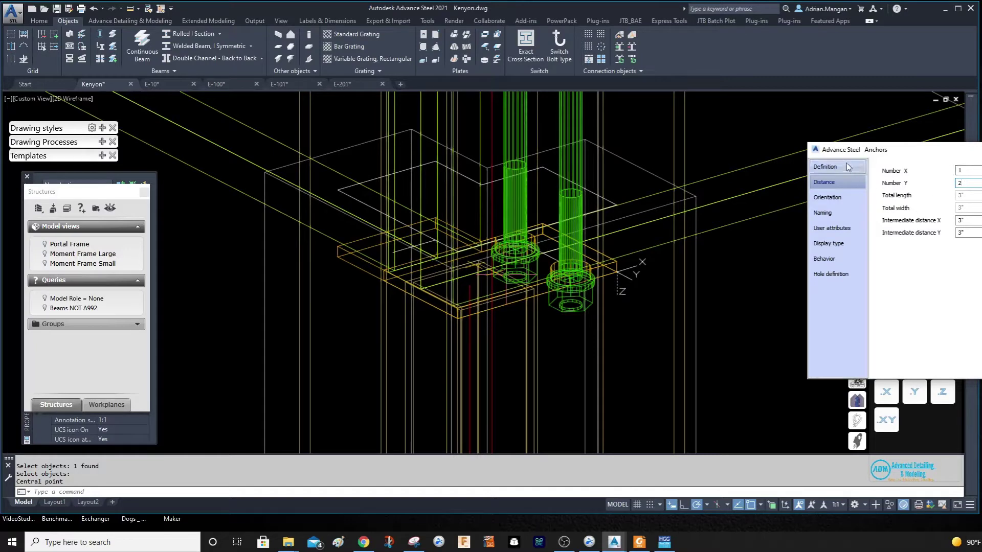
click(824, 166)
click(968, 170)
click(973, 218)
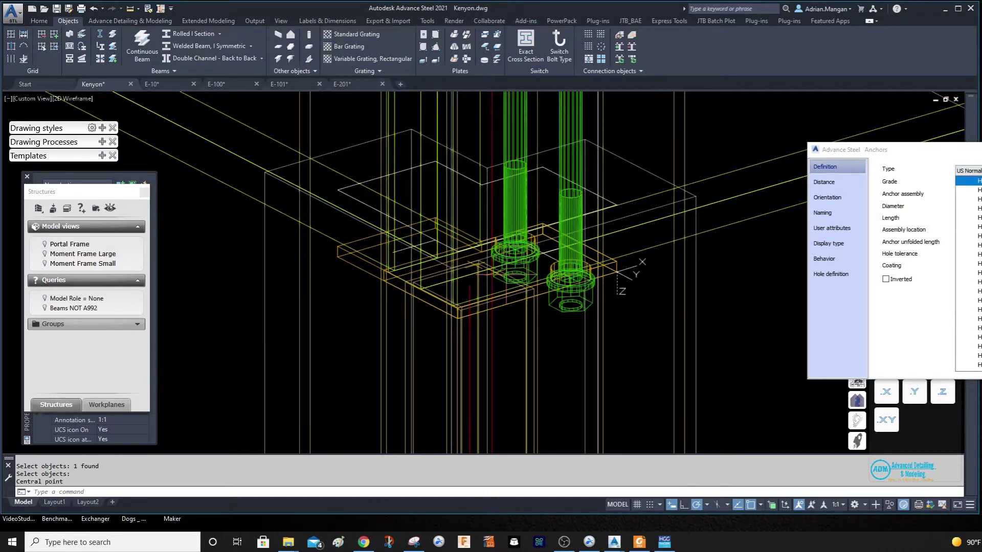
click(972, 190)
key(Escape)
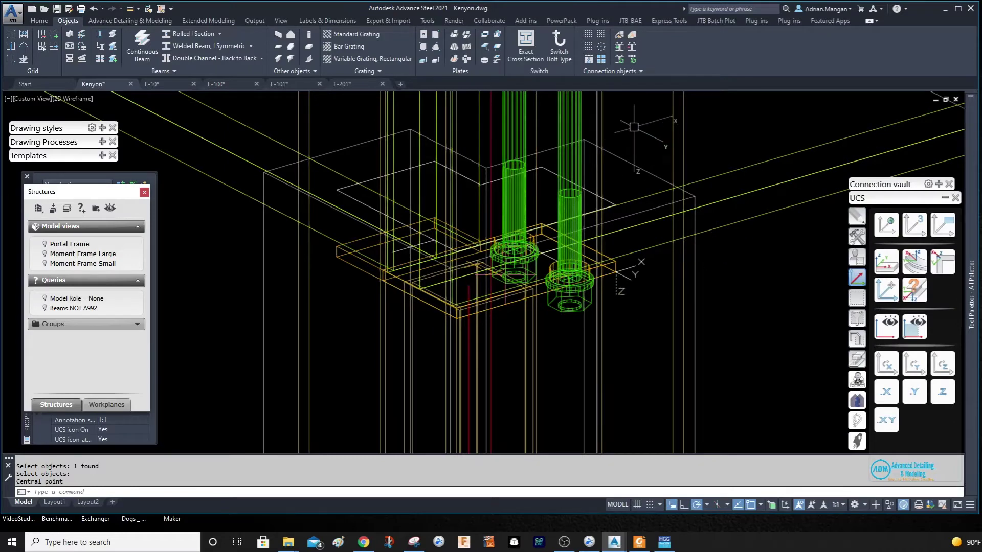
scroll(635, 202, down, 3)
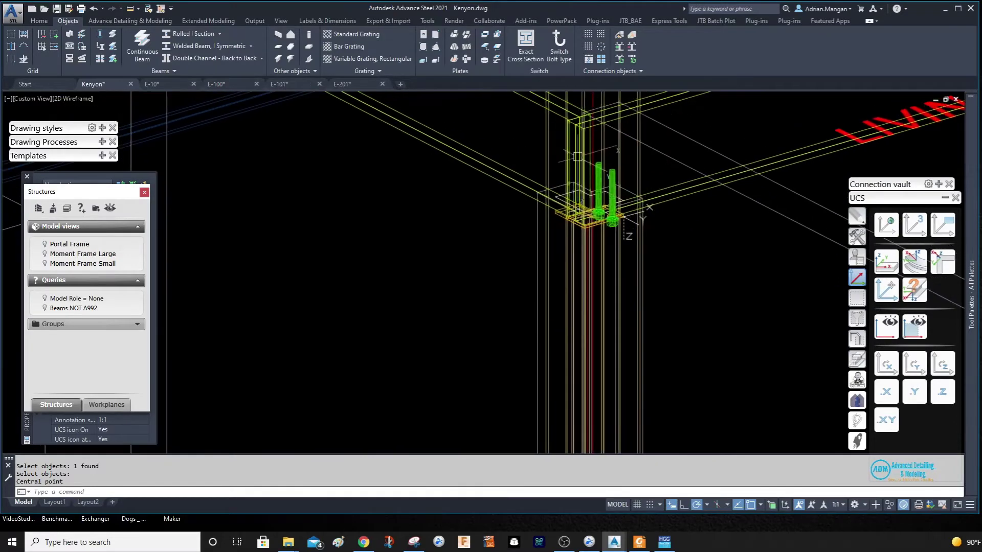
scroll(635, 201, up, 3)
middle_drag(646, 198, 646, 218)
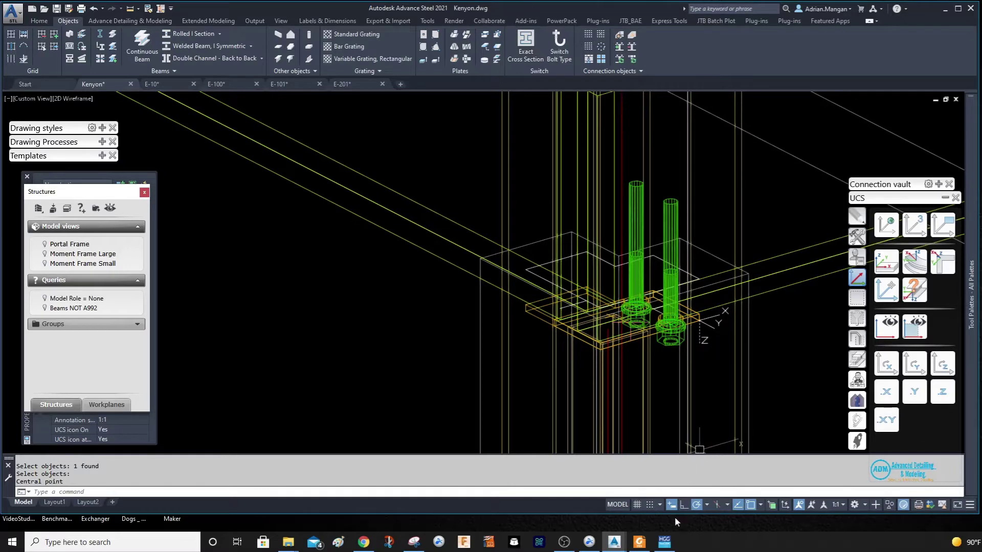
click(38, 20)
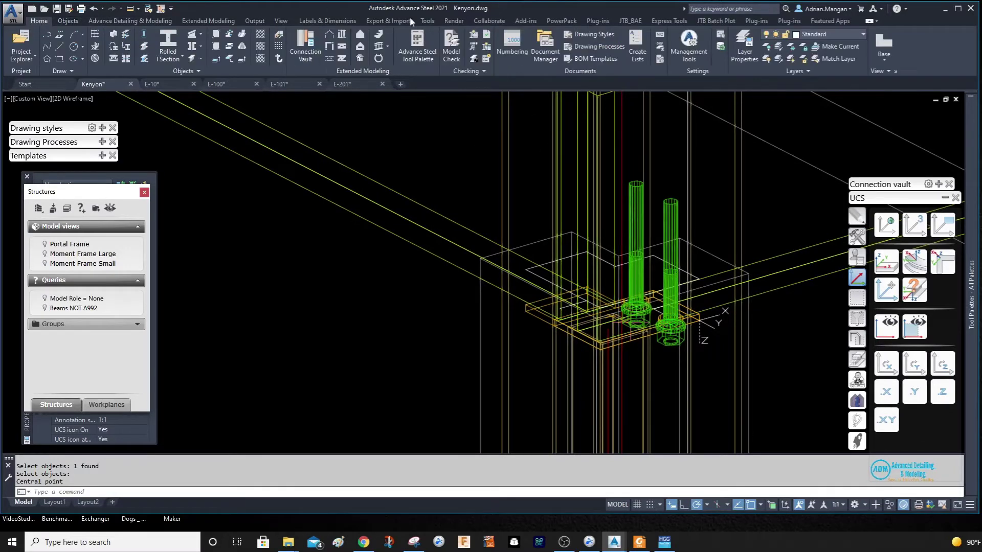
Open Management Tools' Anchors list and view the HILTI HAS anchor's parameters
click(690, 47)
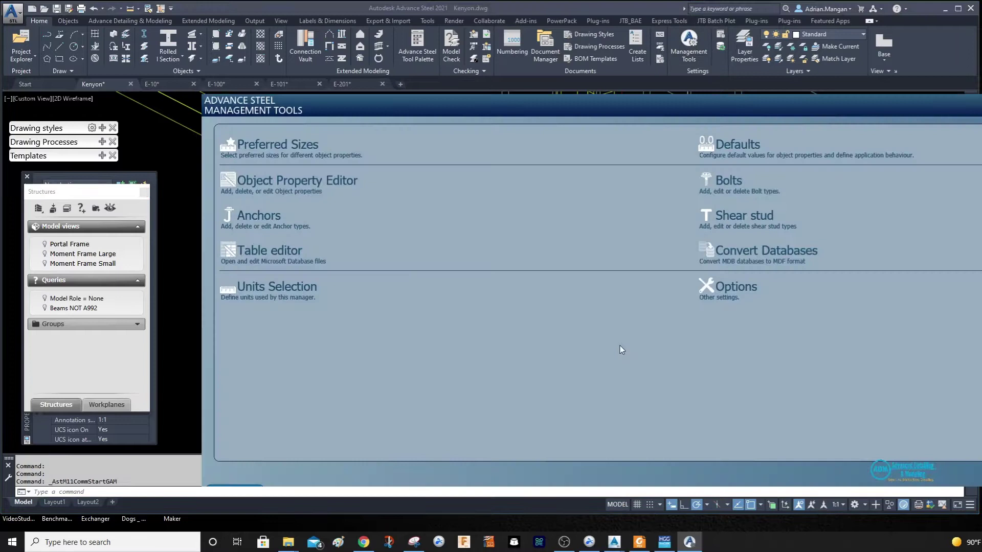
click(267, 218)
click(324, 151)
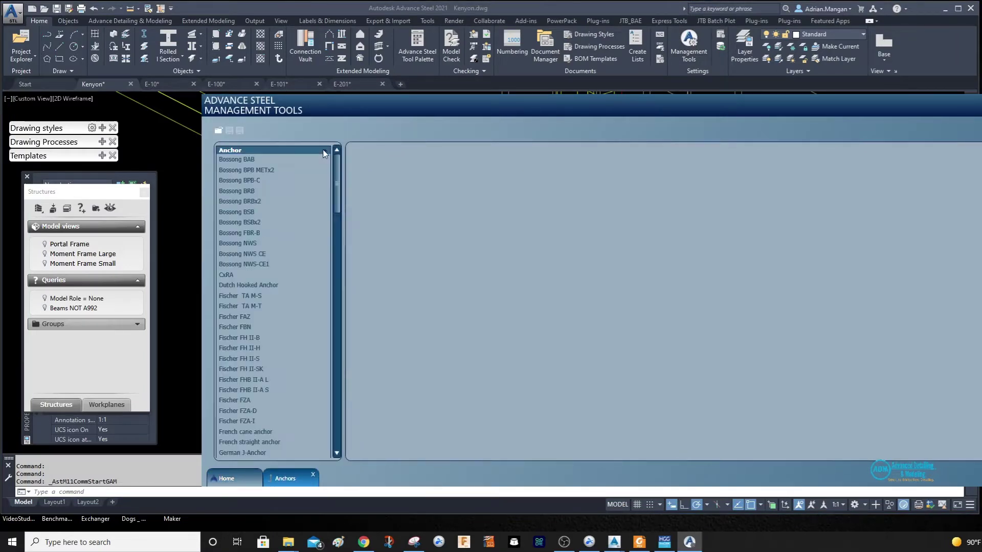
scroll(252, 295, down, 2)
scroll(247, 309, down, 2)
scroll(256, 328, down, 3)
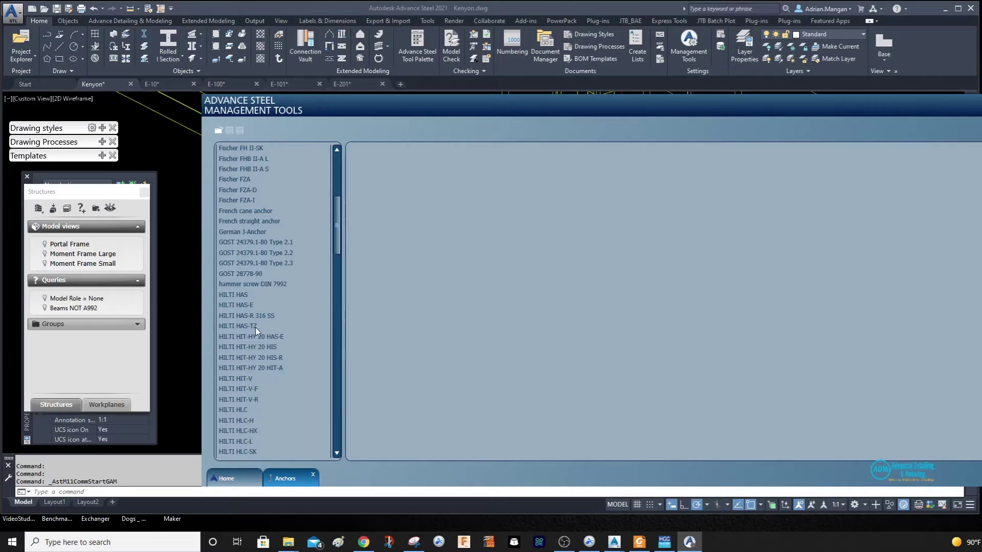
click(267, 296)
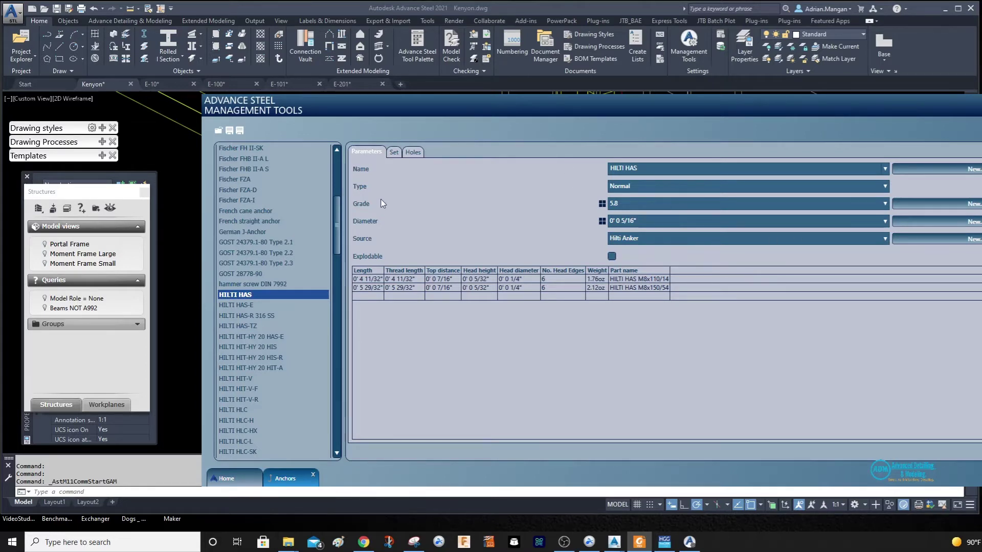
Start a blank anchor definition and name it LAG BOLT
right_click(283, 294)
click(304, 300)
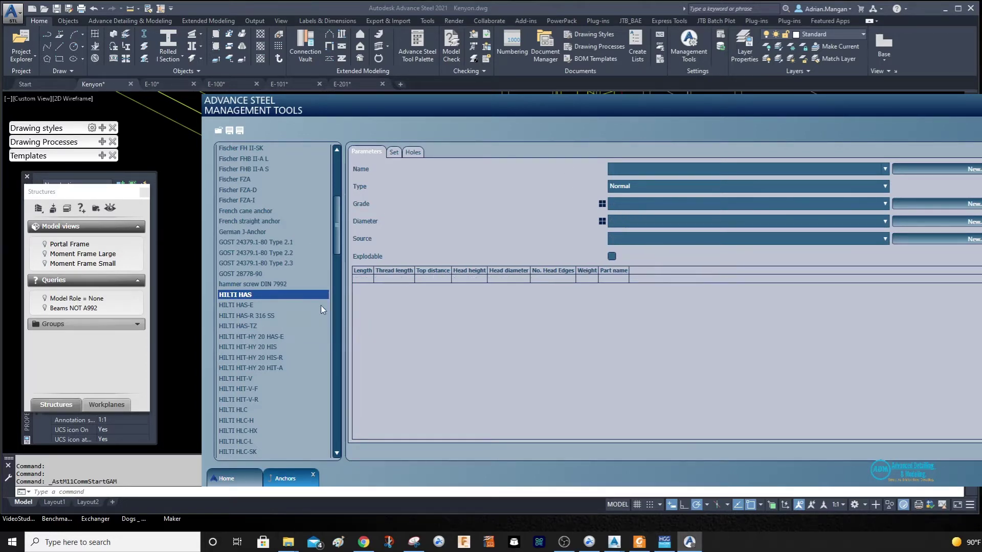
click(668, 167)
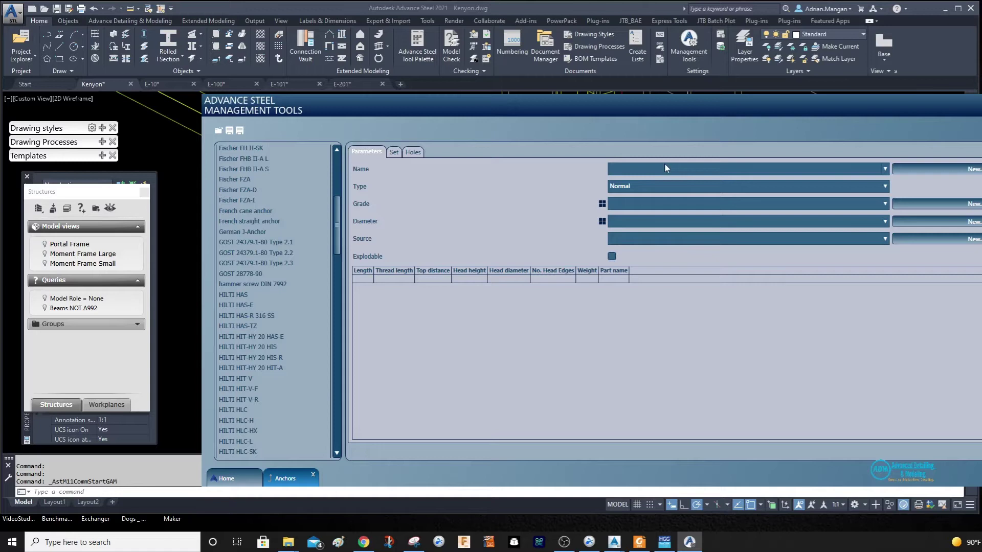
click(940, 170)
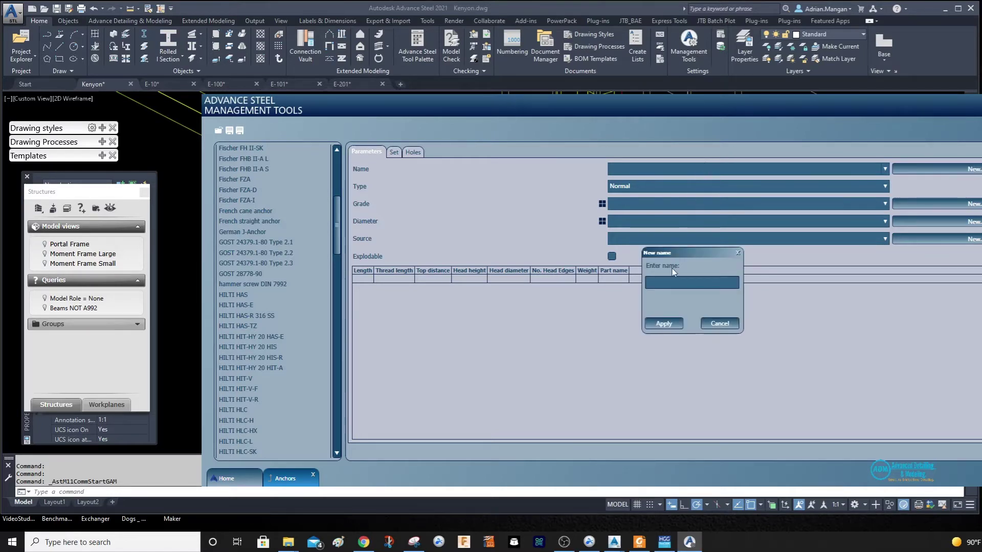
click(670, 284)
text(AG)
text( BOLT)
click(662, 323)
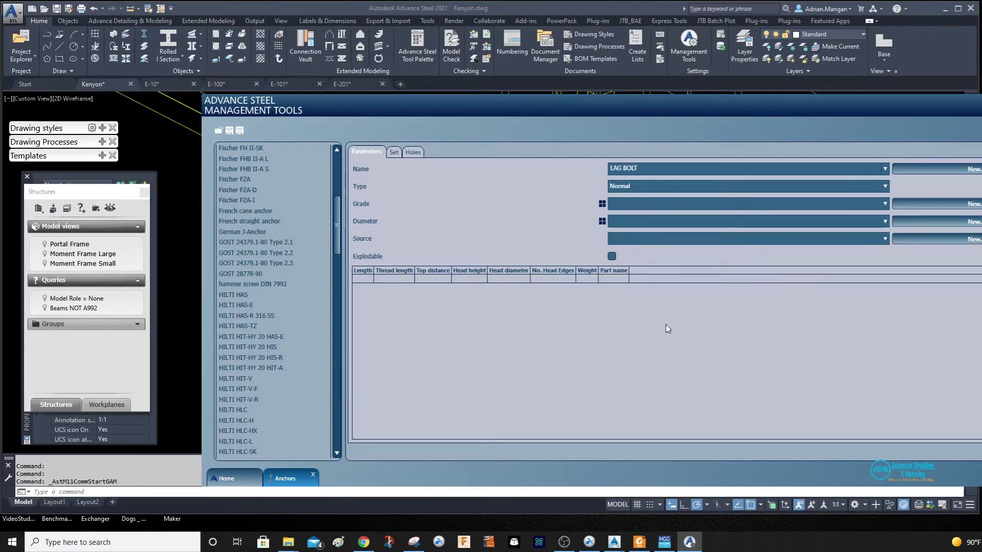
Set LAG BOLT to Carbon Steel grade, 1/2" diameter and Anchor source
click(846, 203)
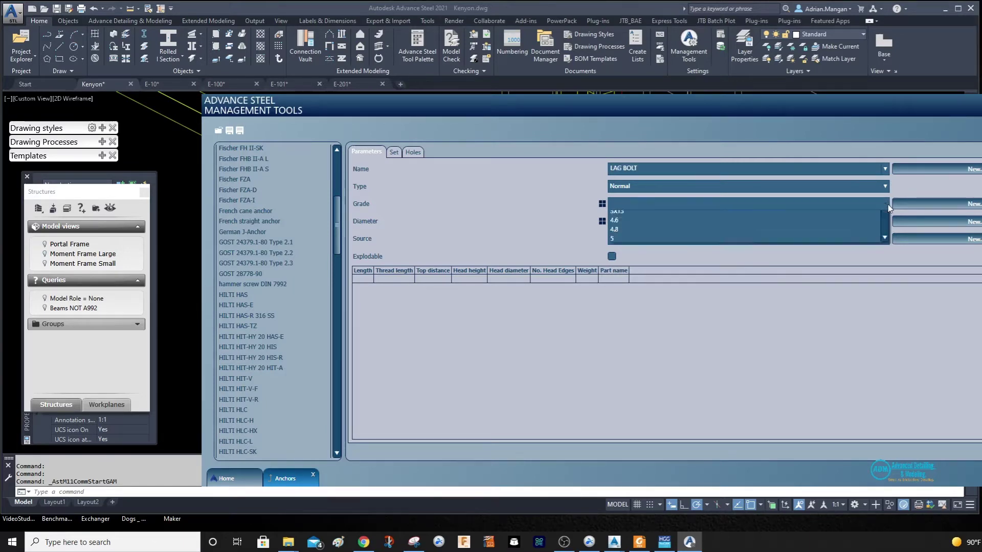
scroll(663, 300, down, 3)
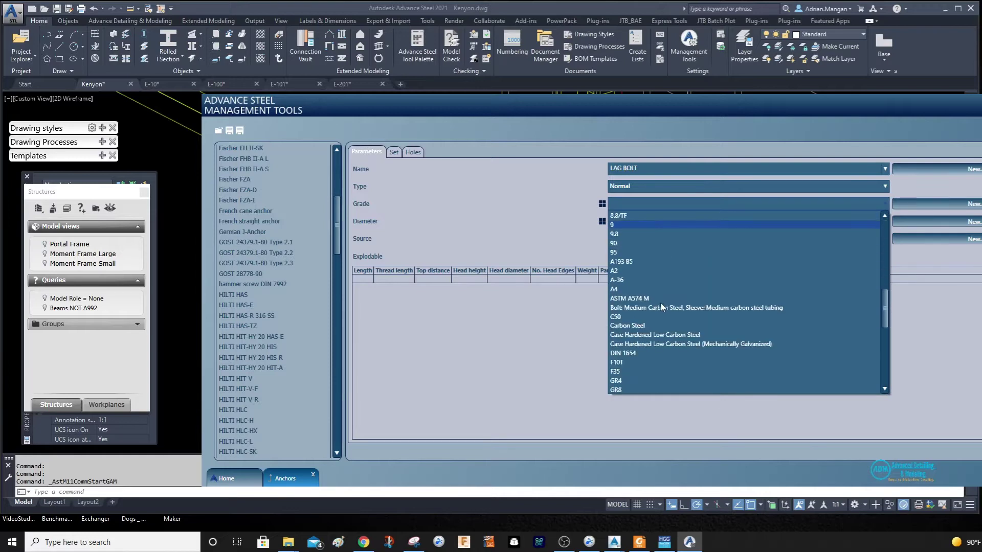
click(660, 323)
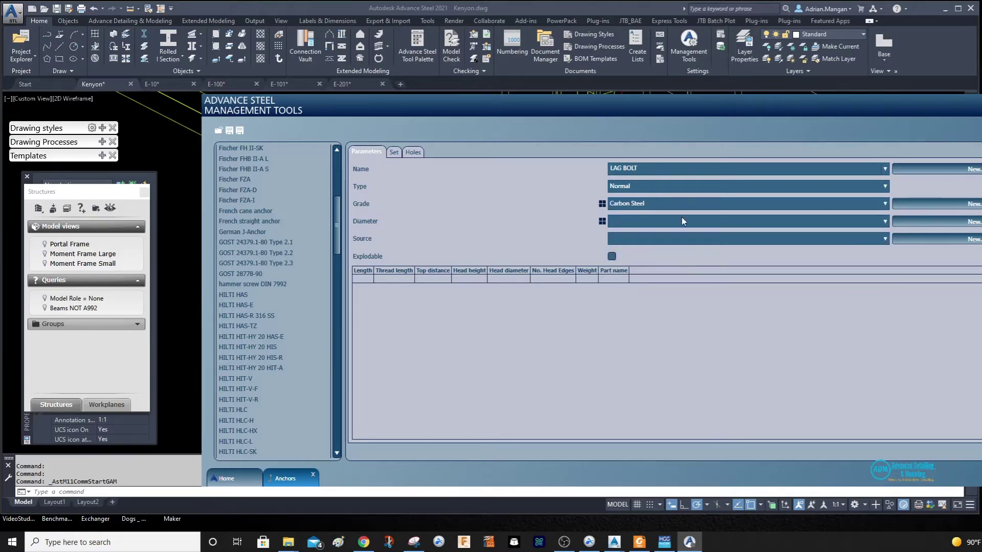
click(830, 223)
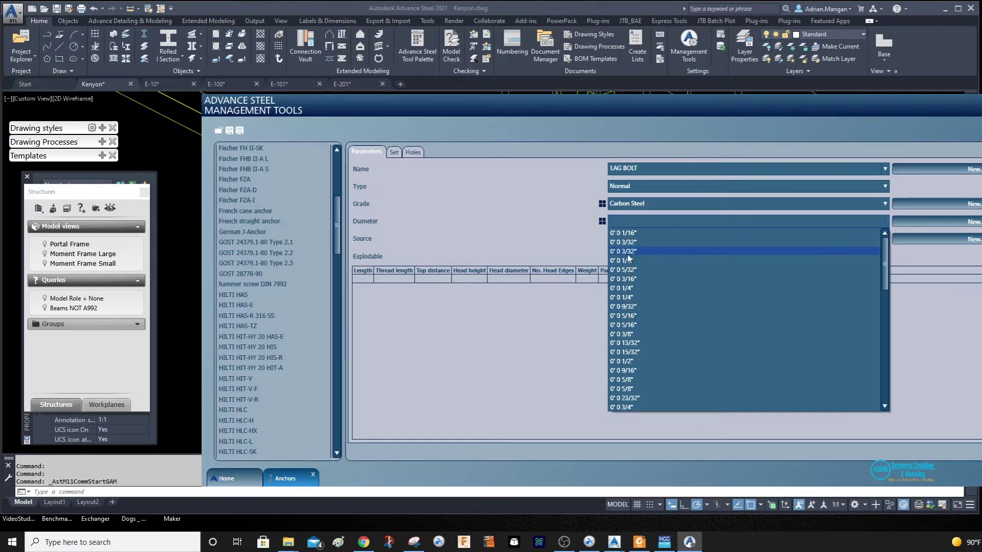
click(633, 360)
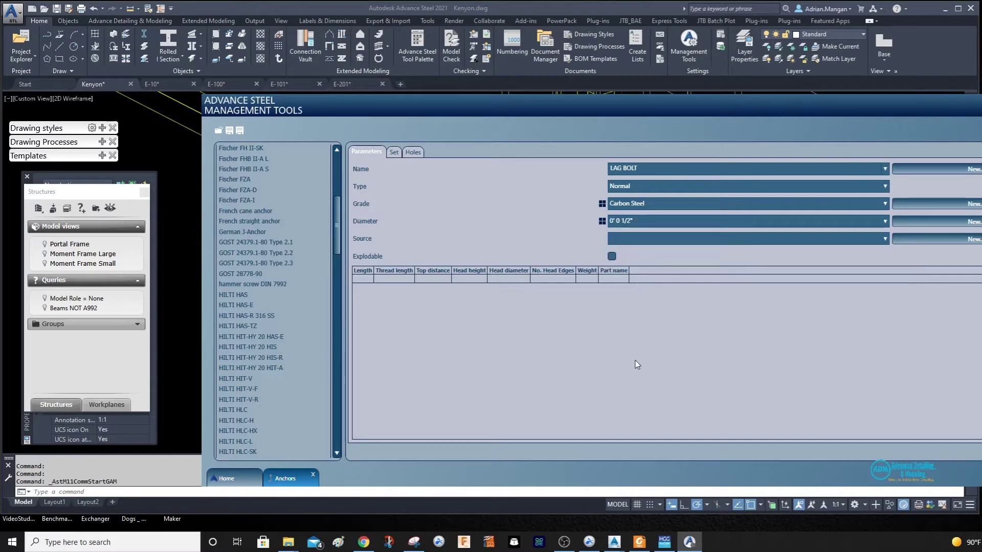
click(625, 239)
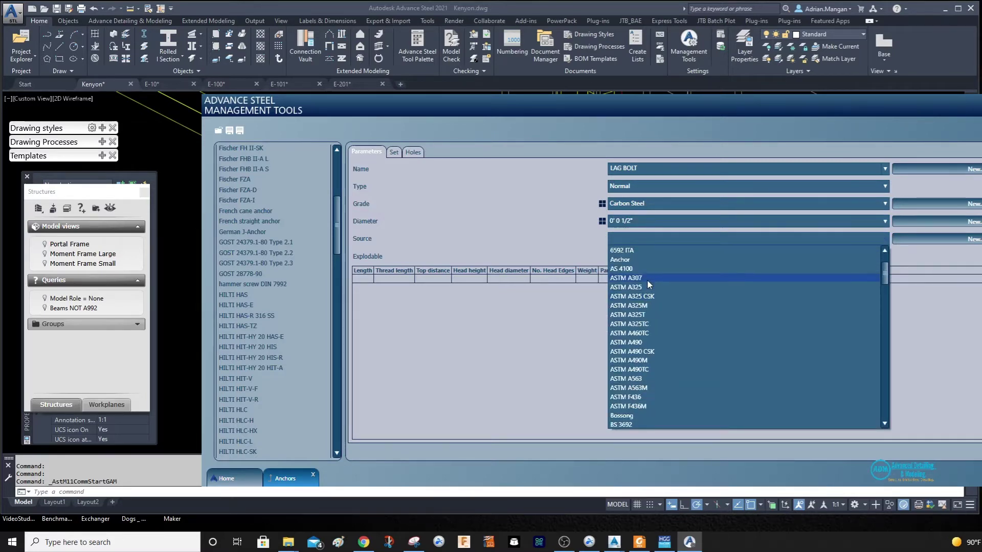
click(648, 260)
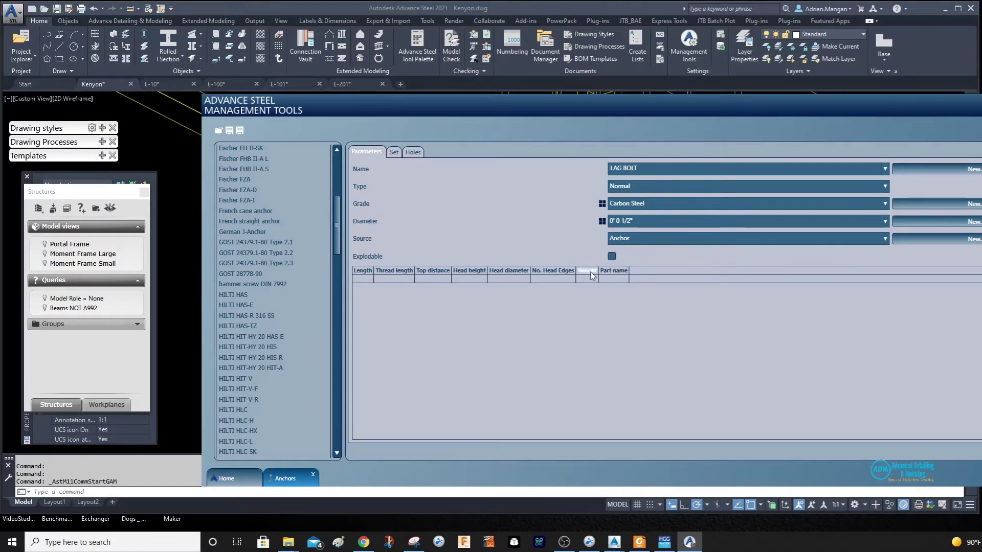
Try entering a size-row length and dismiss the Invalid set error
click(369, 280)
click(710, 283)
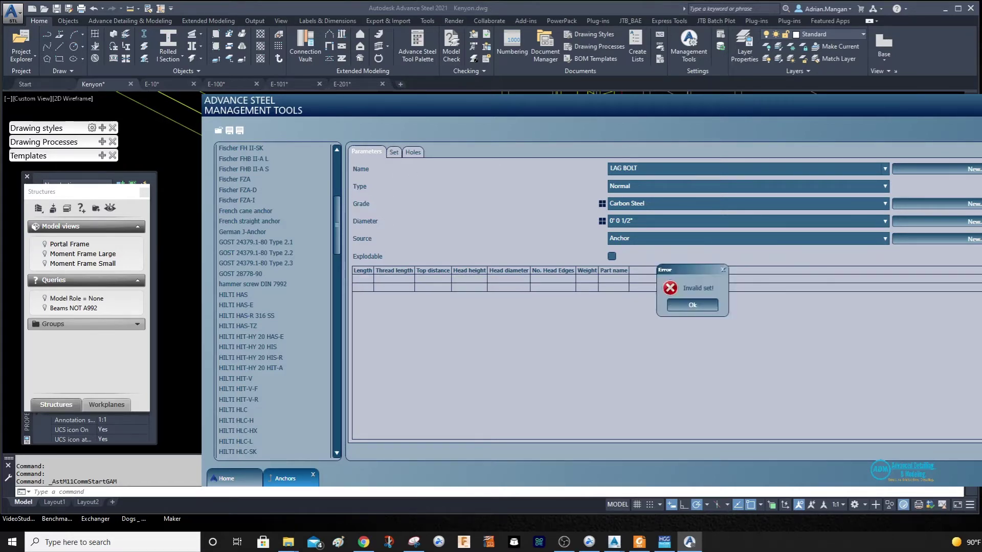
click(693, 305)
Add a bolt assembly set named NONE and return to LAG BOLT's parameters
click(392, 153)
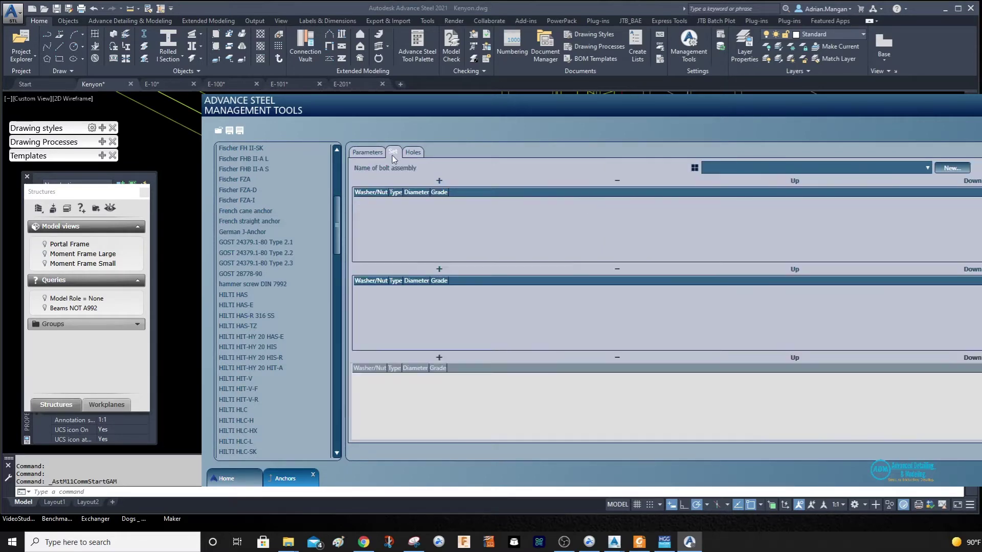
click(925, 166)
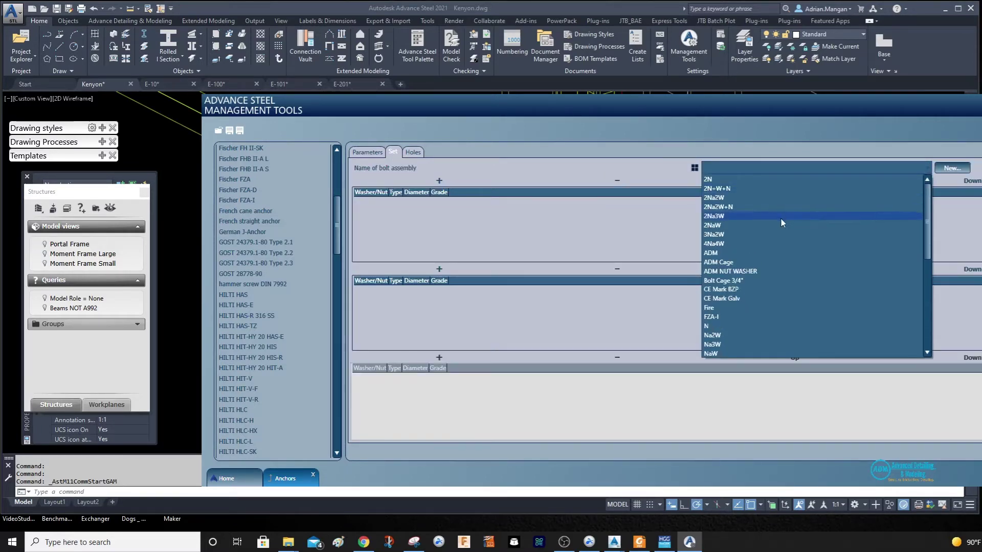
scroll(781, 221, down, 5)
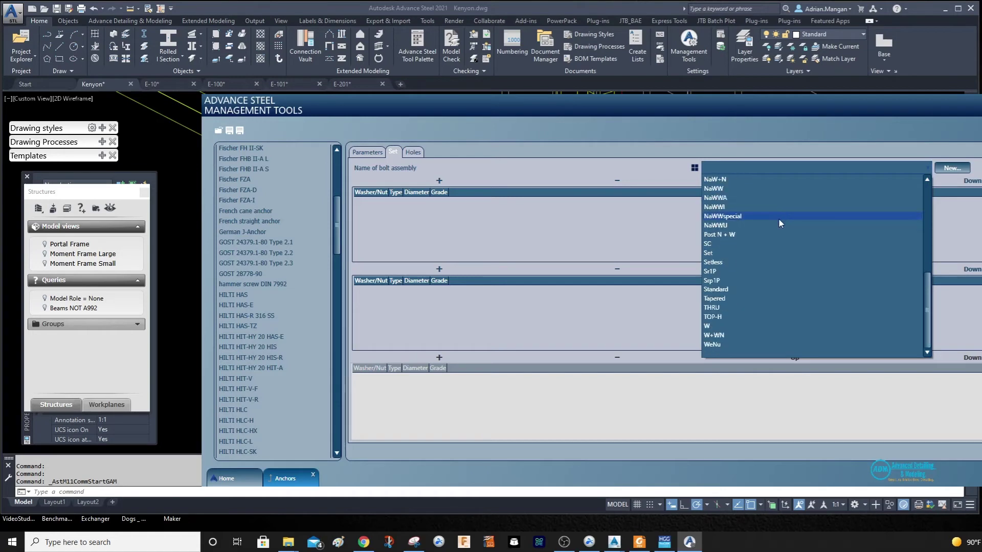
scroll(778, 218, up, 5)
scroll(779, 222, up, 1)
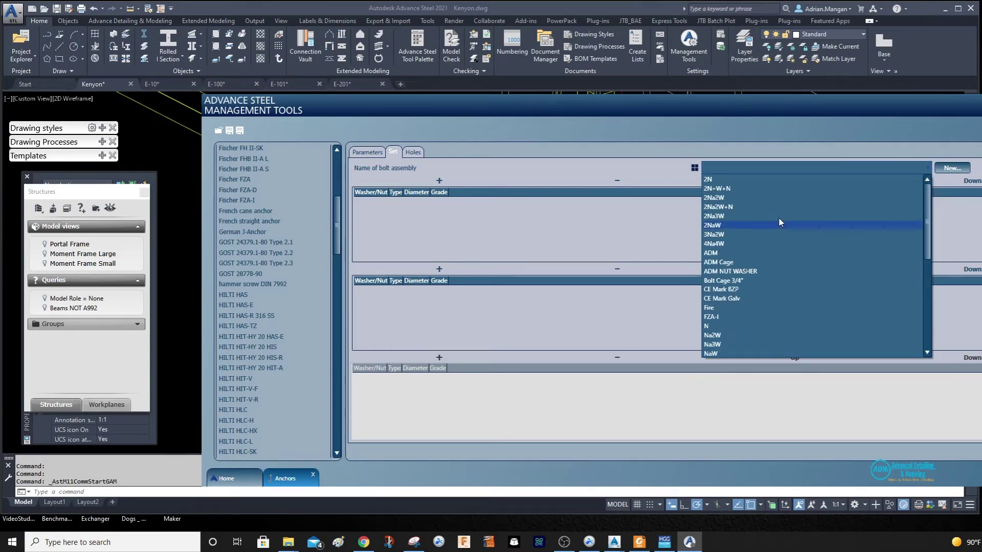
scroll(744, 272, down, 2)
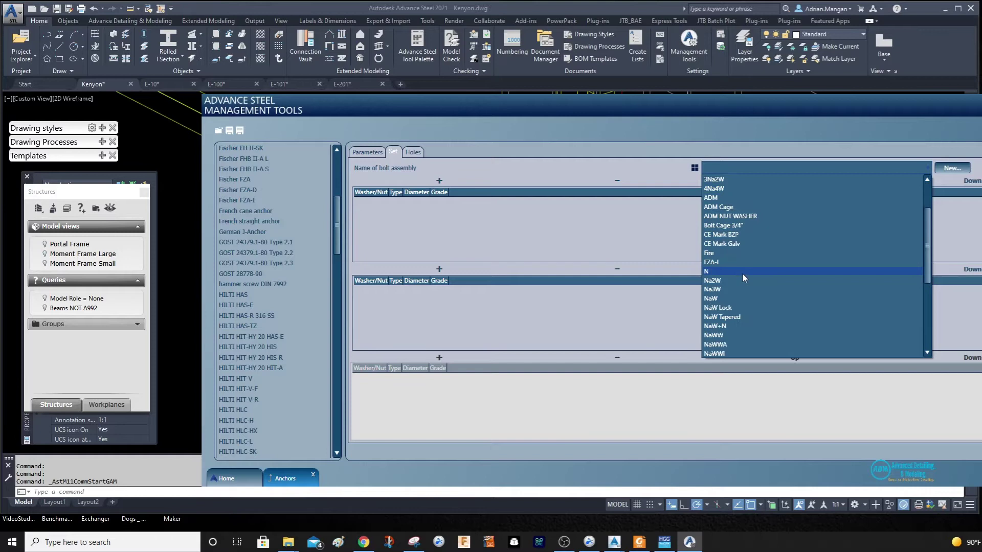
scroll(742, 272, down, 1)
scroll(741, 271, down, 2)
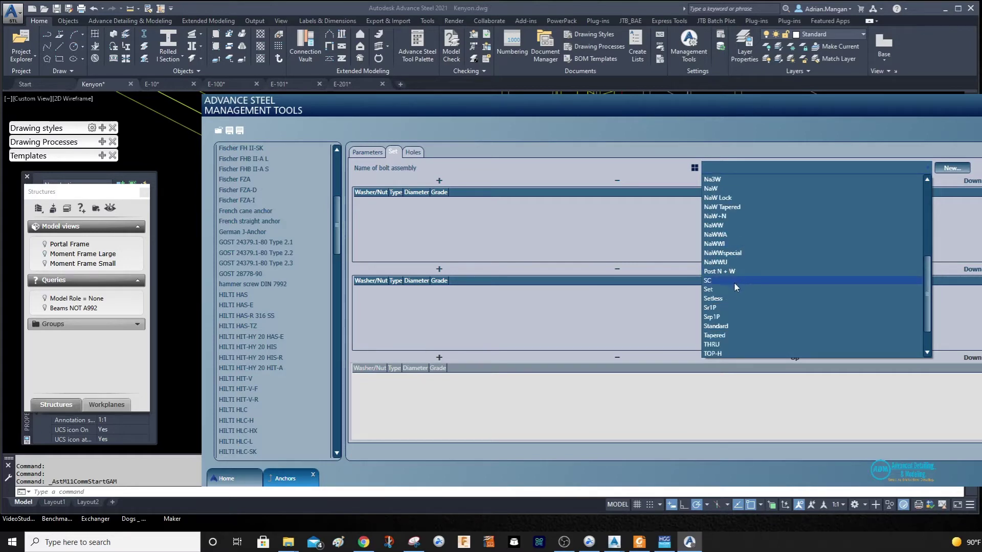
scroll(733, 285, up, 5)
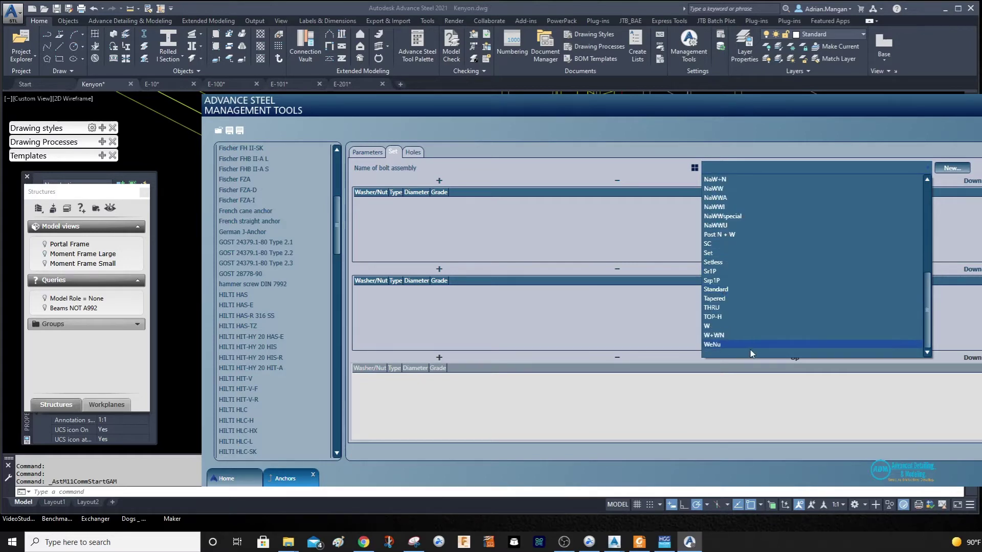
click(818, 149)
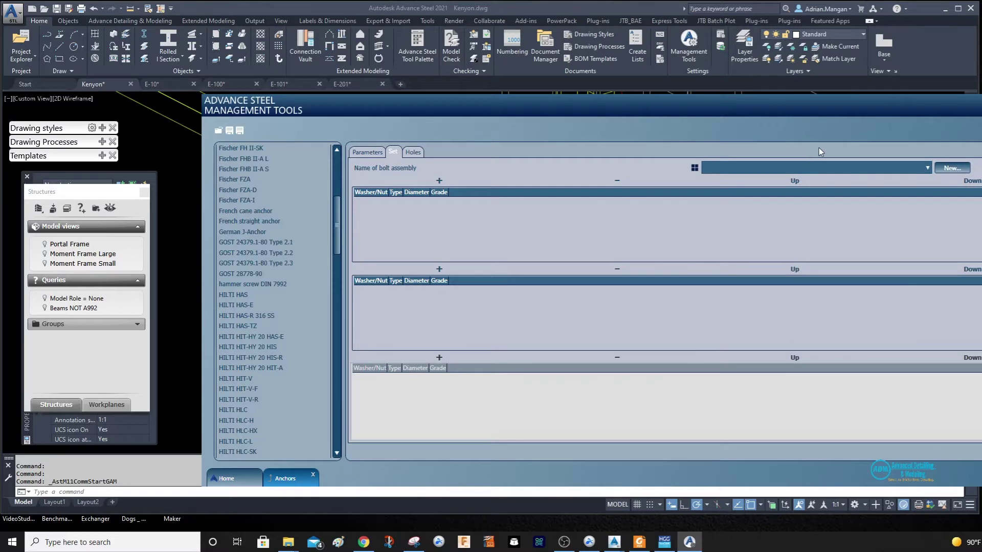
click(952, 167)
text(NONE)
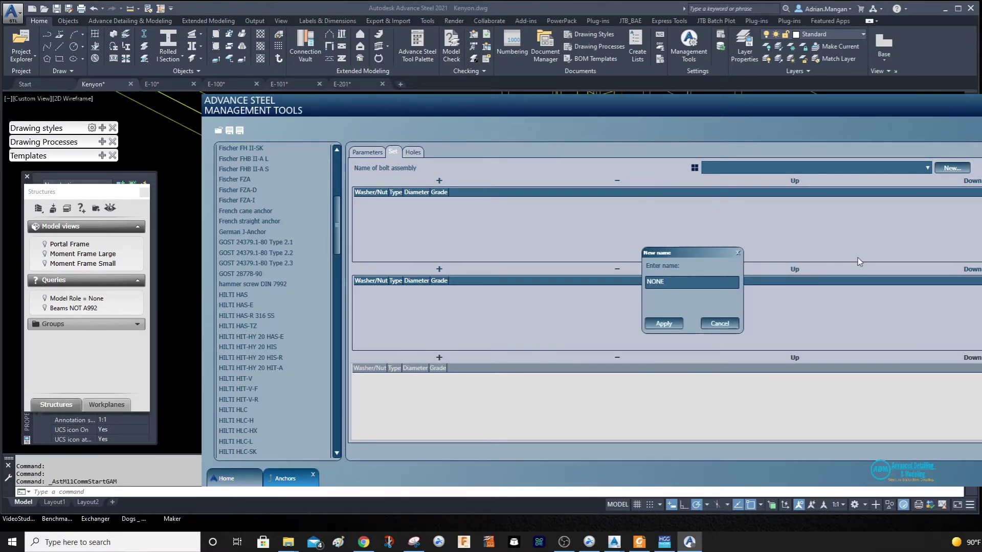
click(674, 321)
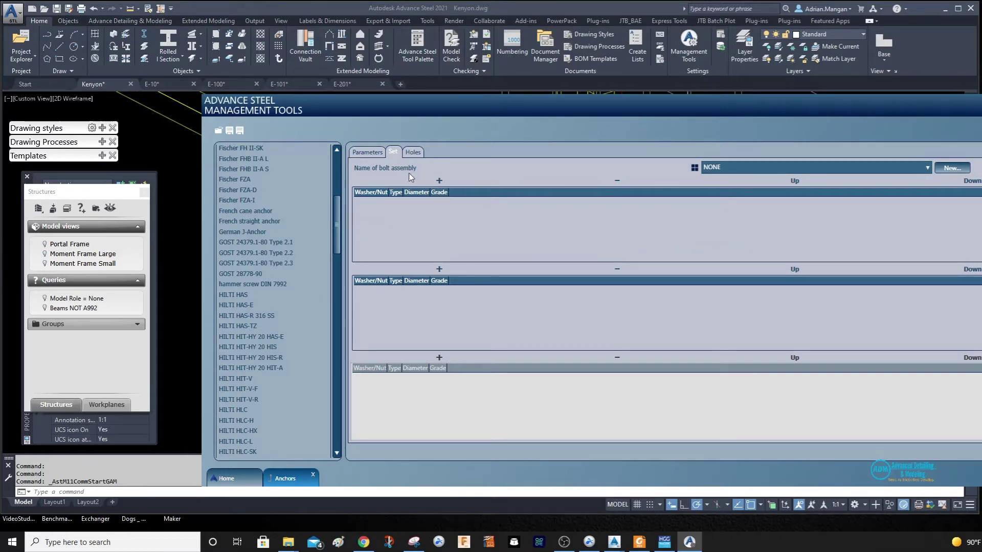
click(377, 155)
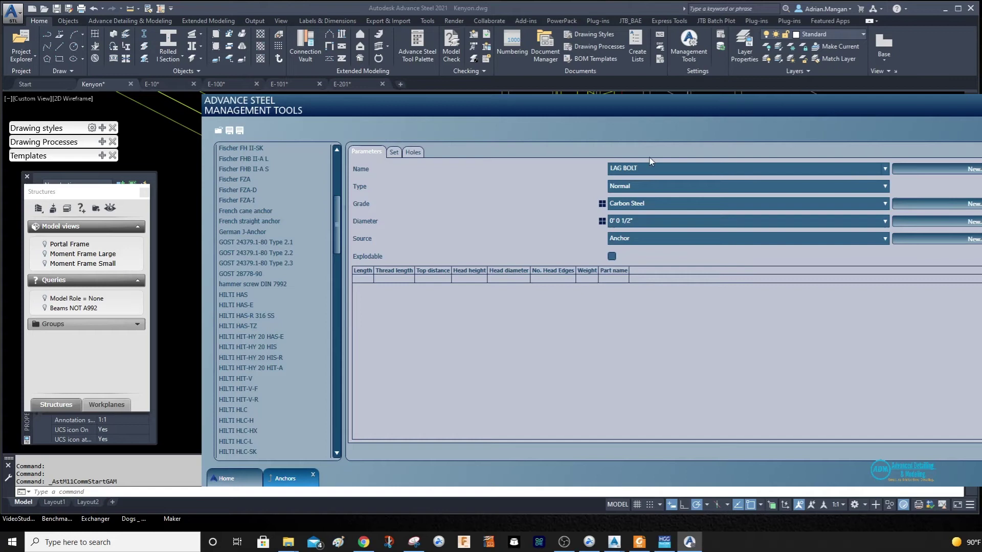
Enter a 4" row: 3/8" head, 1 1/4" head diameter, six edges, named 1/2" LAG BOLT (4" LONG)
click(368, 281)
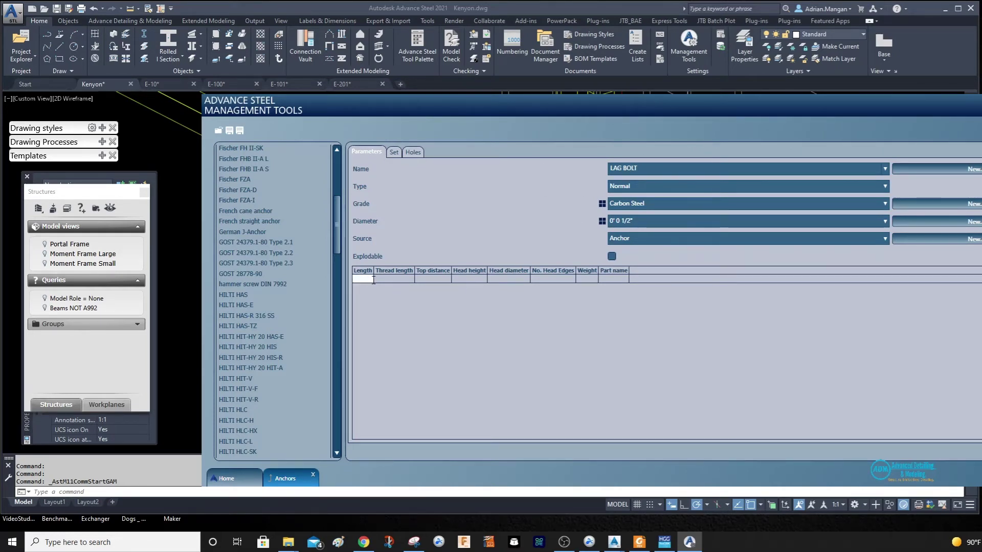
text(0')
text( 4)
click(396, 281)
text(0' 4")
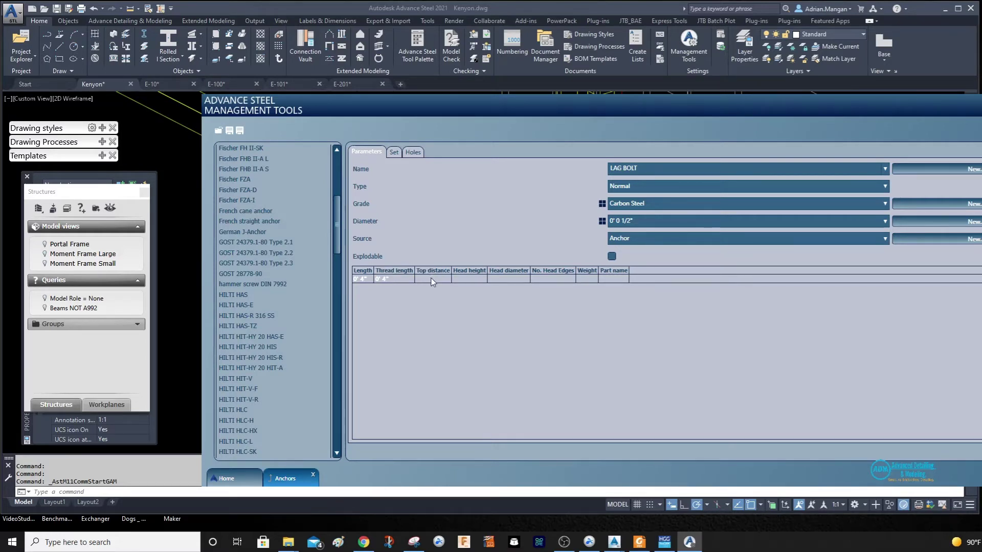
click(432, 282)
text(.)
text(' 0")
click(475, 280)
text(0 )
text(3)
text(/8)
click(518, 279)
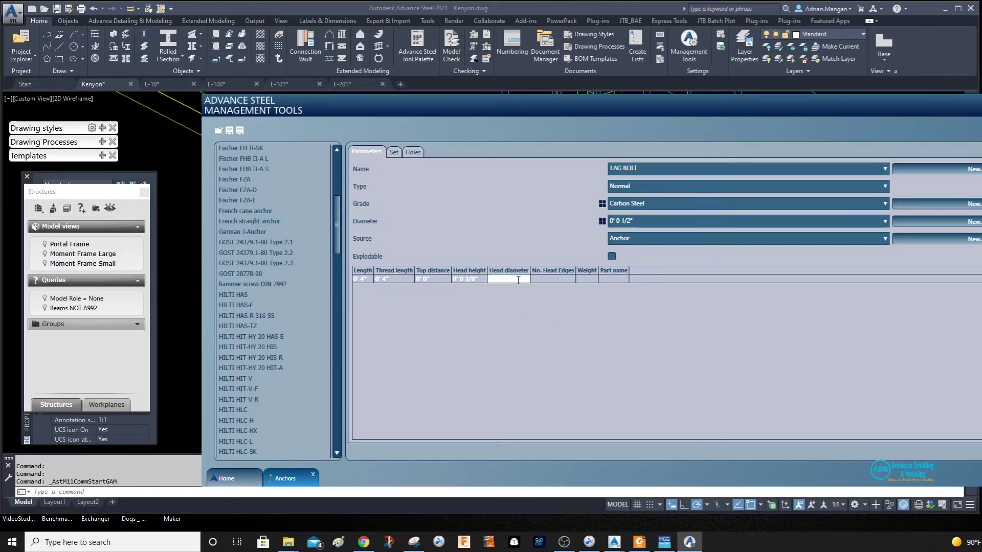
text(0')
text( 1 1/)
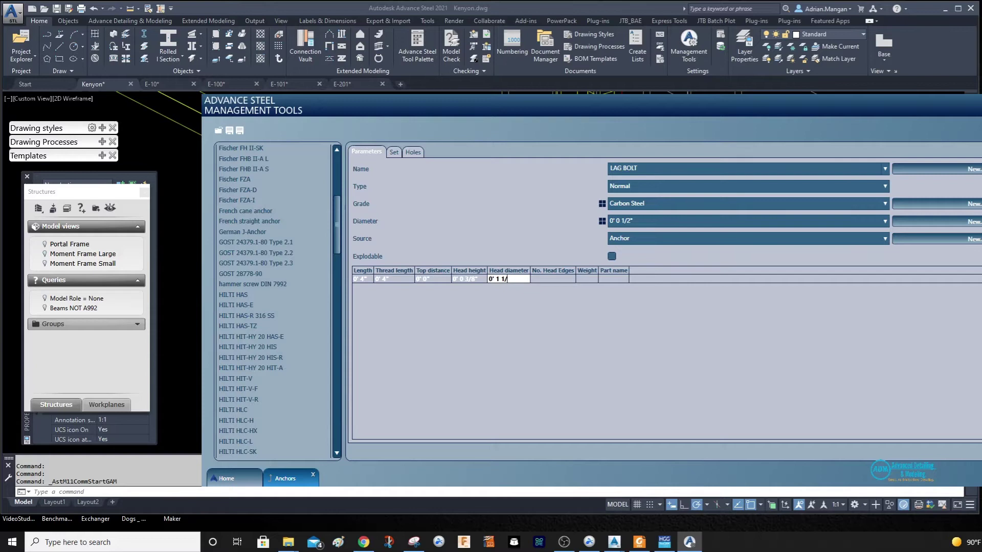
text(4)
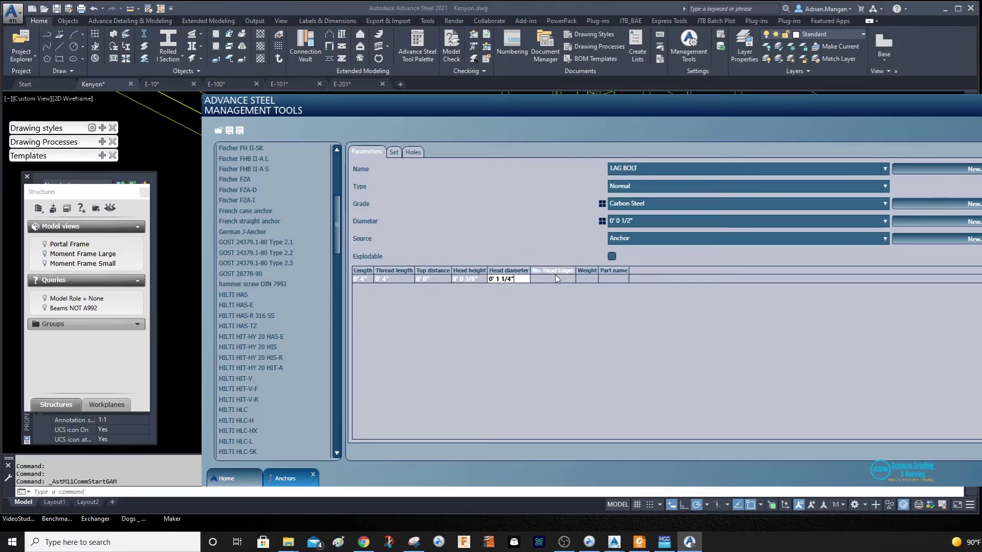
click(560, 279)
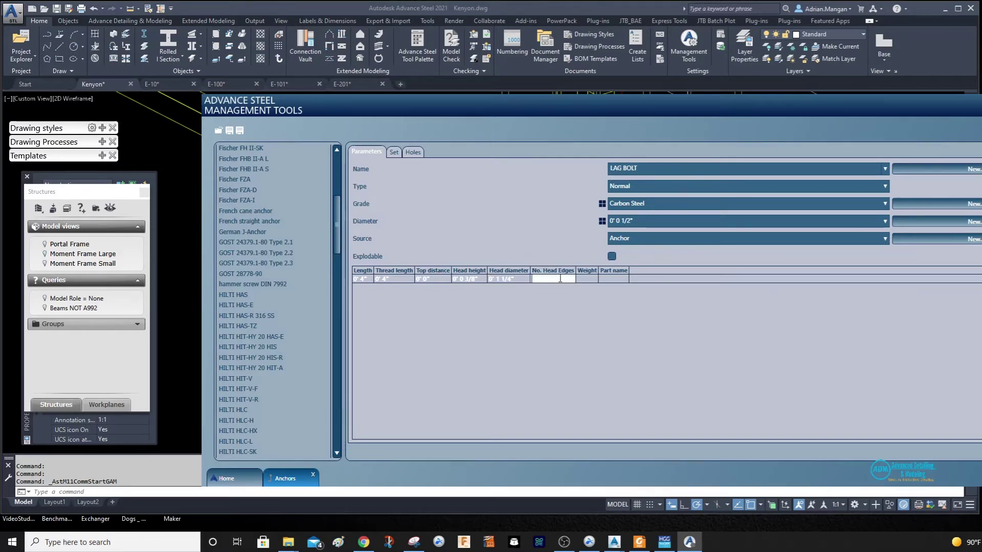
text(6)
click(587, 279)
text(.5)
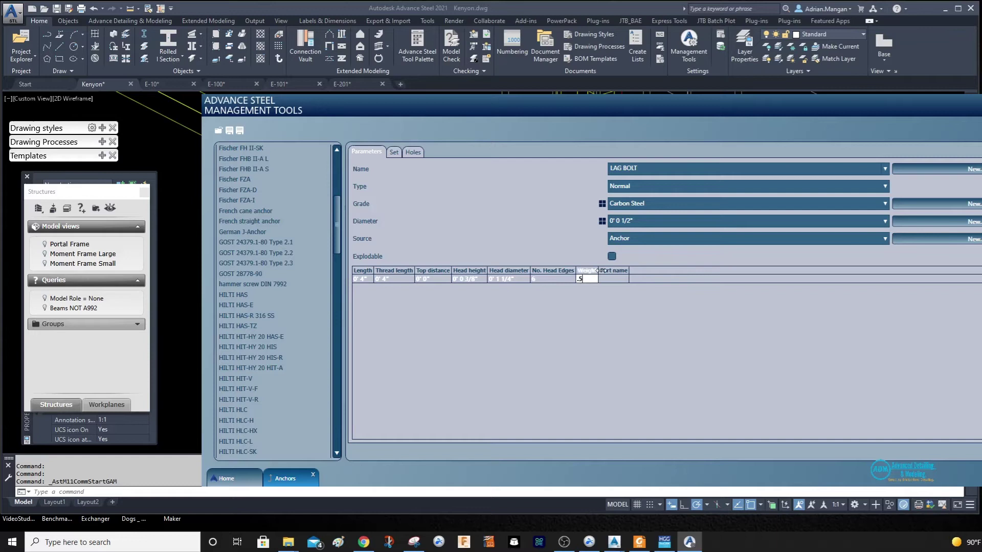
click(616, 280)
text(1)
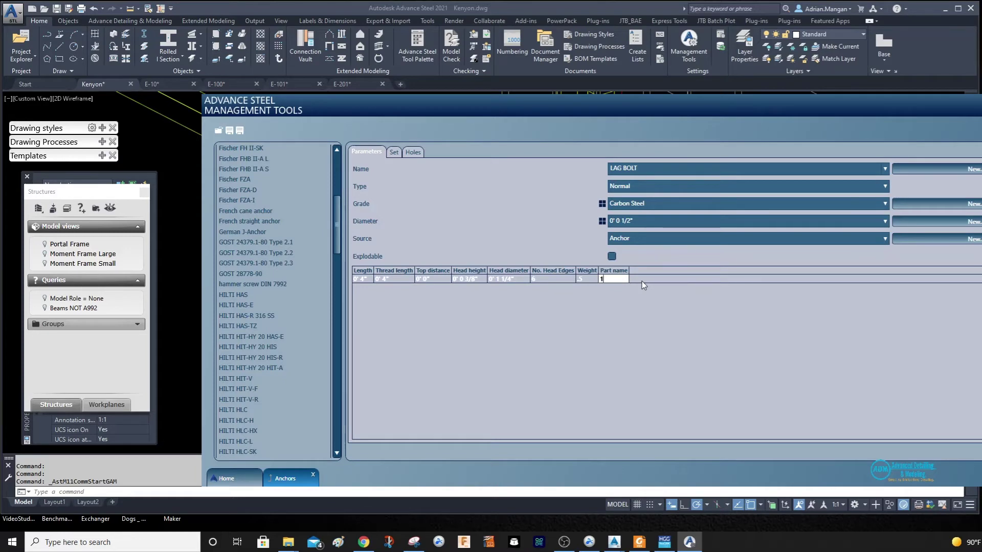
text(/2")
text( LAG BOLT)
text( (4" L)
text(ONG))
key(Return)
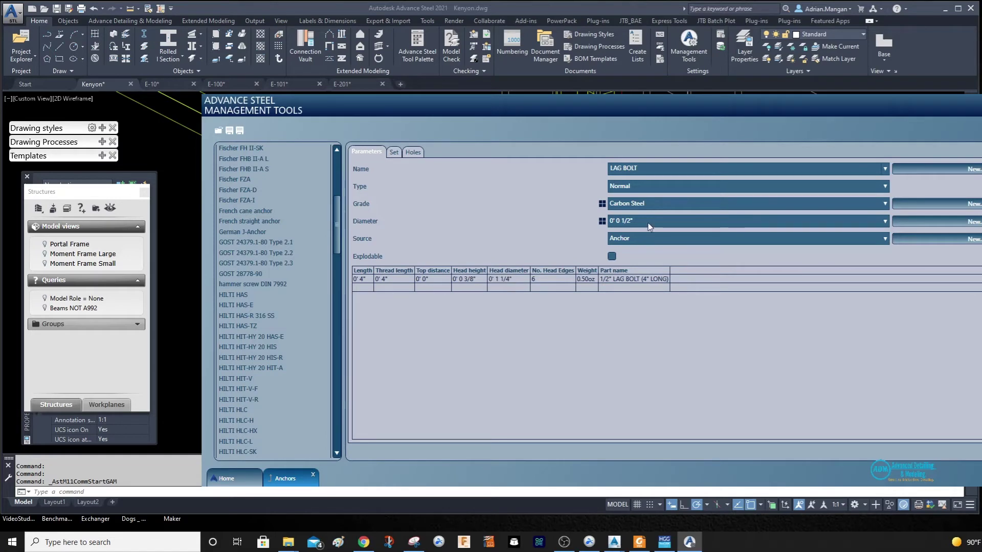
Switch the diameter to 3/4" and back to 1/2" to check the row, then close Management Tools
click(394, 282)
click(886, 222)
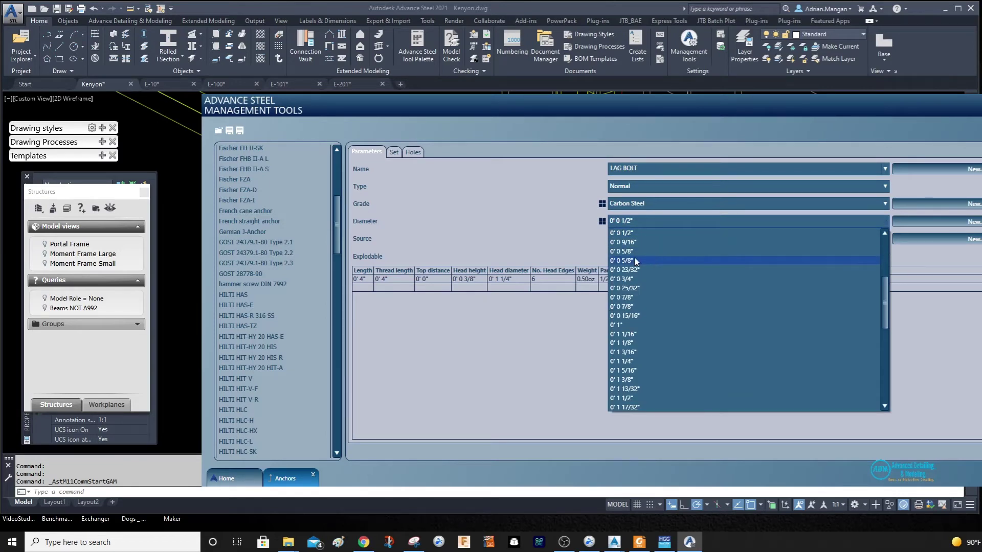
click(634, 277)
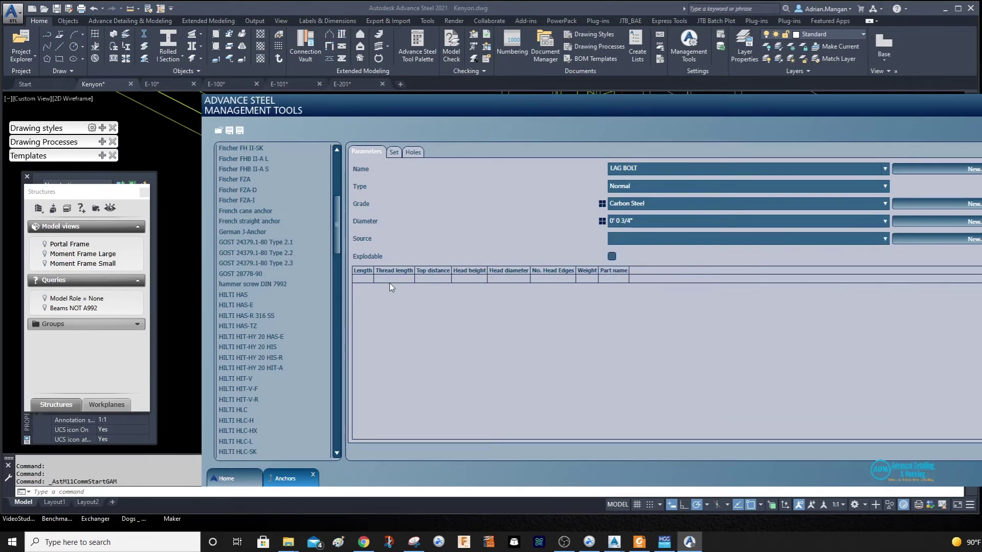
click(682, 221)
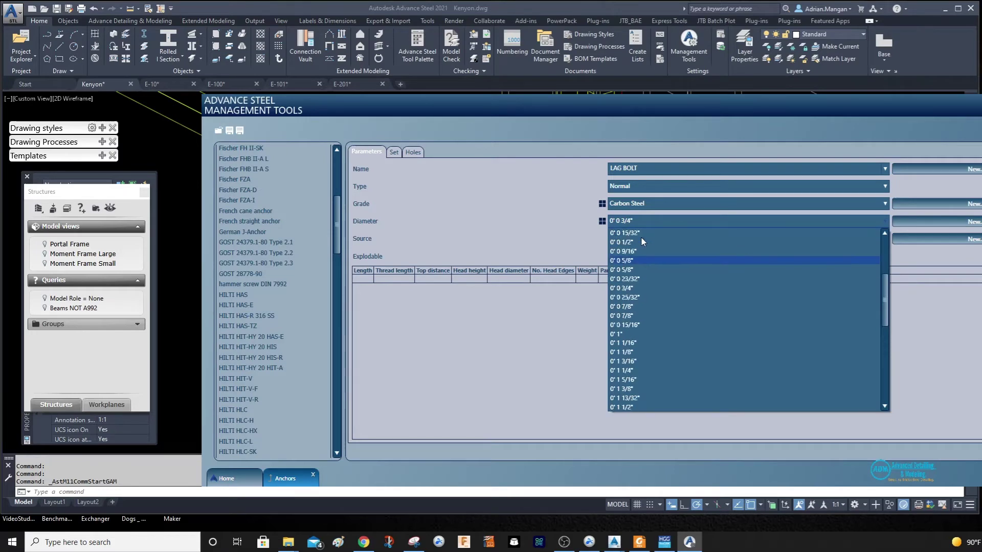
click(635, 243)
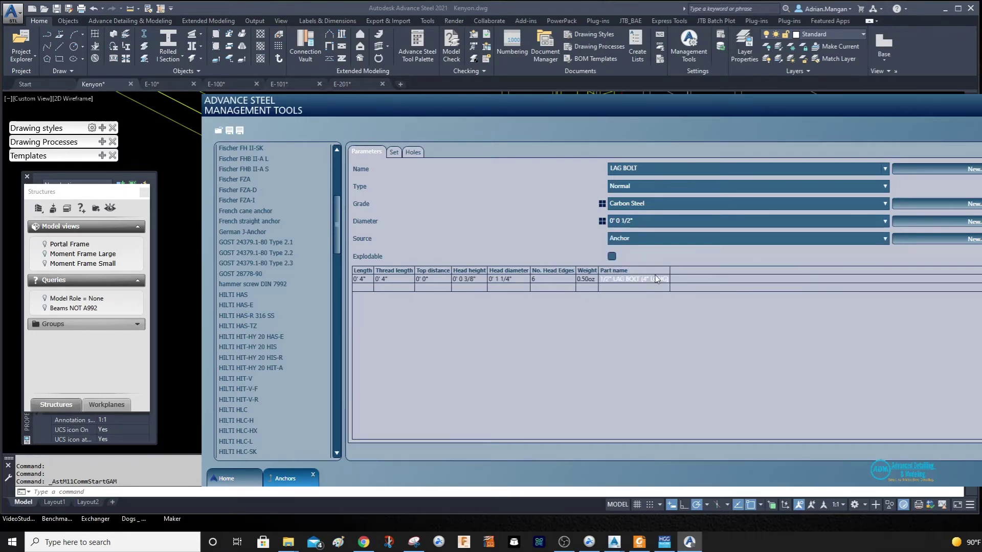
key(alt+F4)
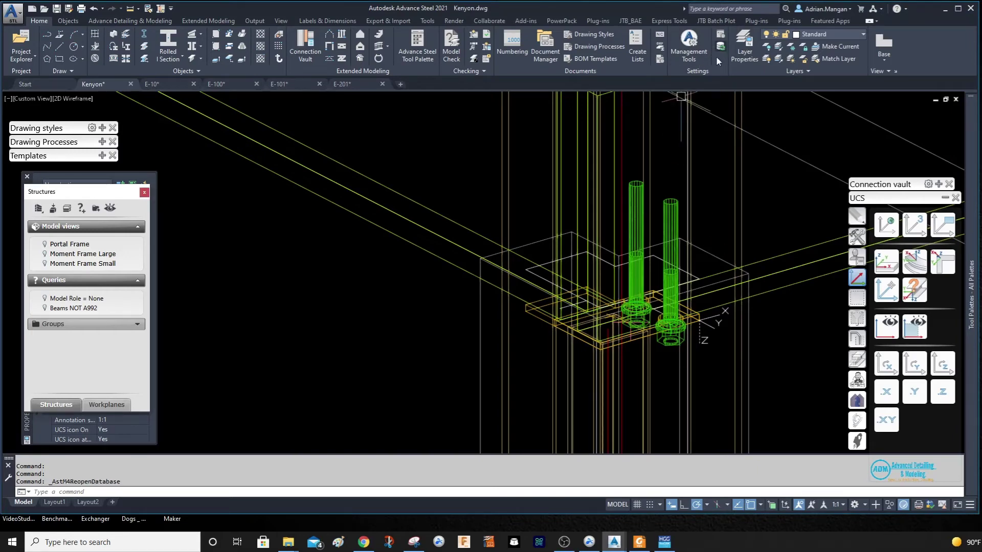
Set the two plate anchors' type to LAG BOLT
click(668, 201)
double_click(668, 202)
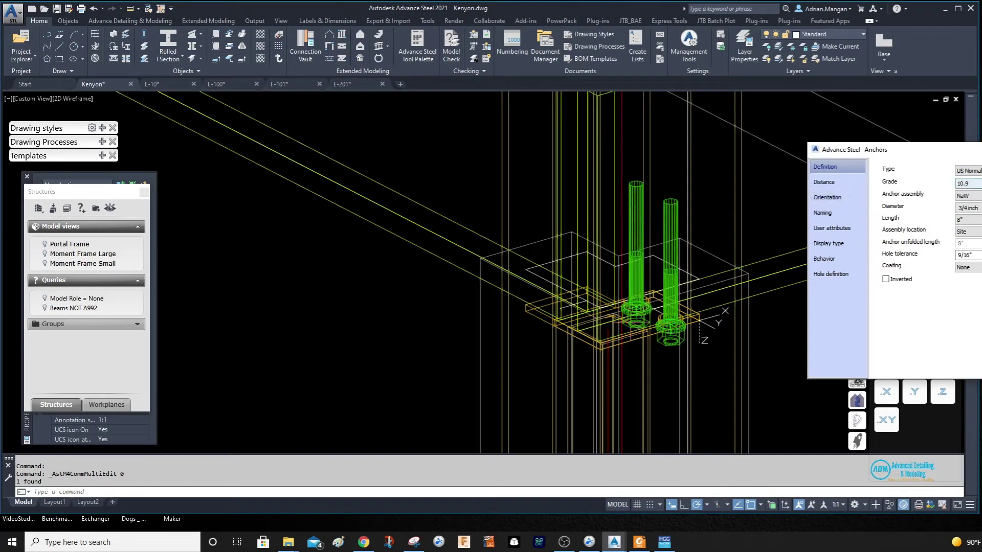
click(968, 170)
click(971, 263)
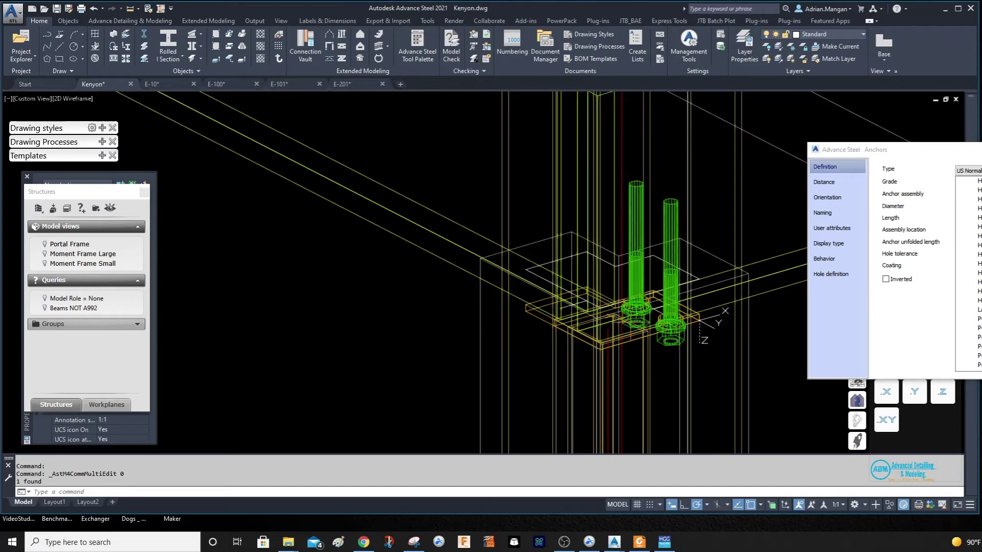
click(975, 282)
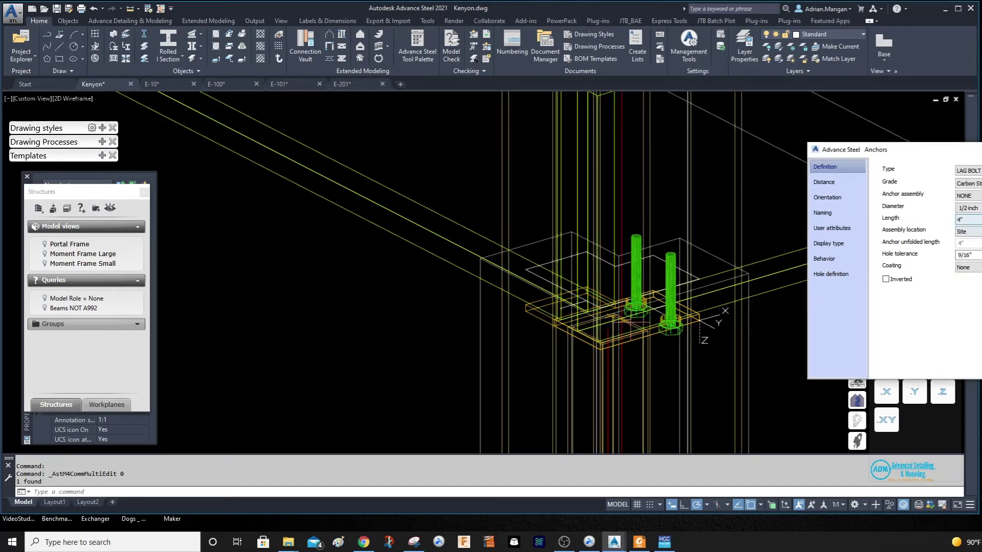
scroll(698, 294, up, 3)
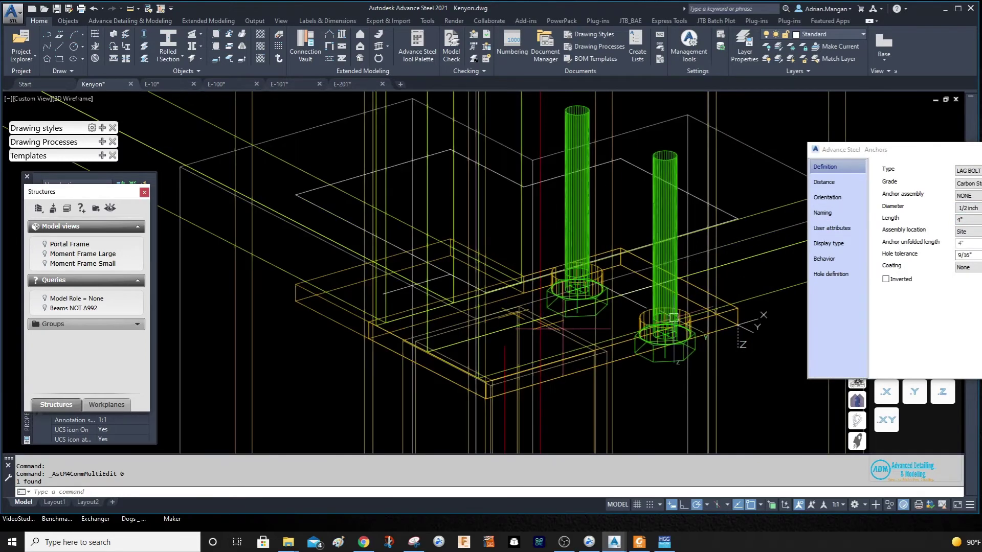
Set the anchors' hole tolerance to 1/16", pass it to the holes, and close the properties
click(959, 255)
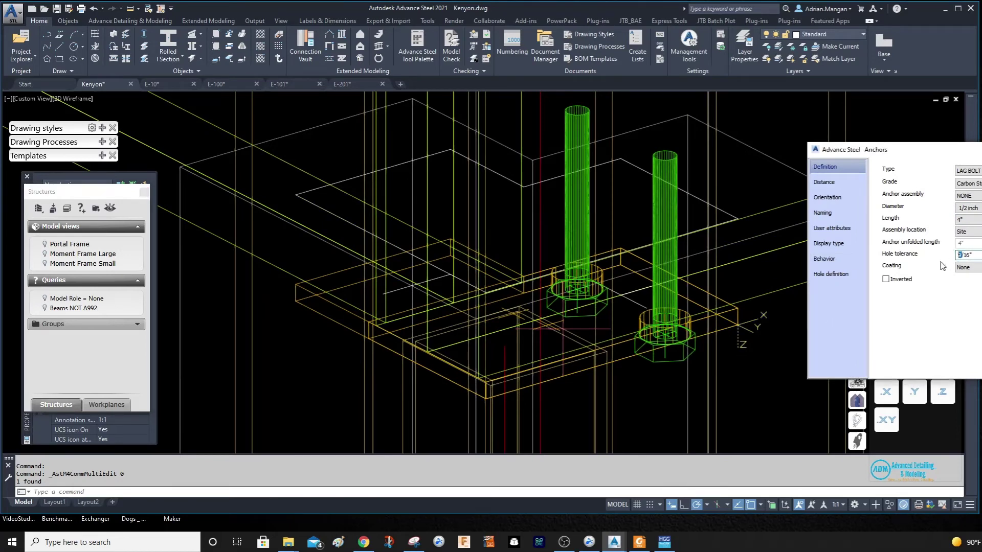
text(1)
key(Return)
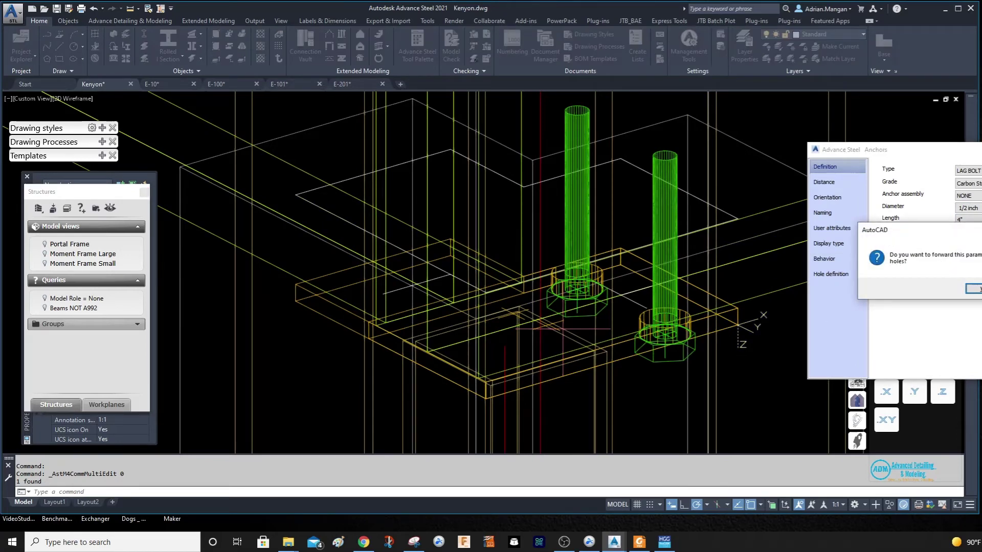
click(976, 288)
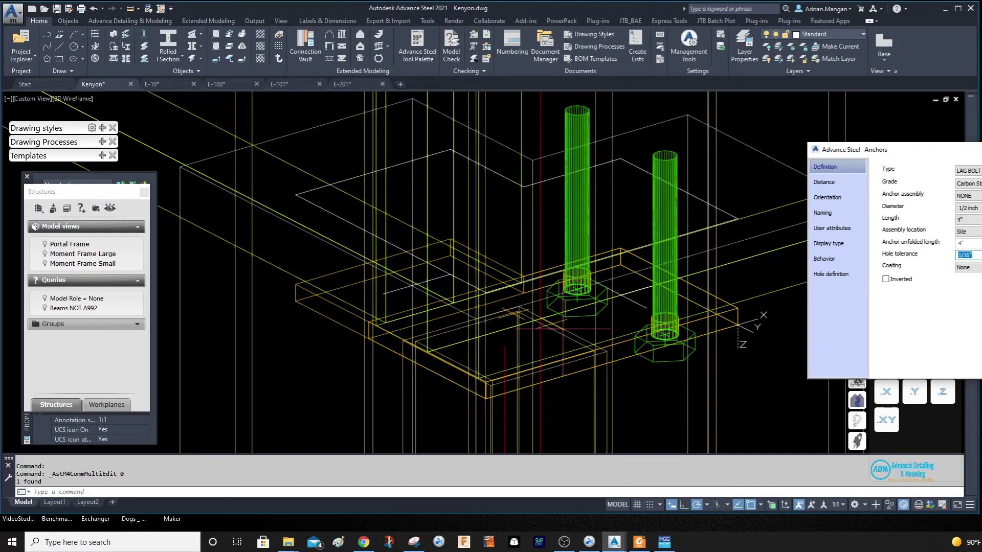
key(Return)
scroll(679, 260, up, 3)
scroll(678, 261, up, 3)
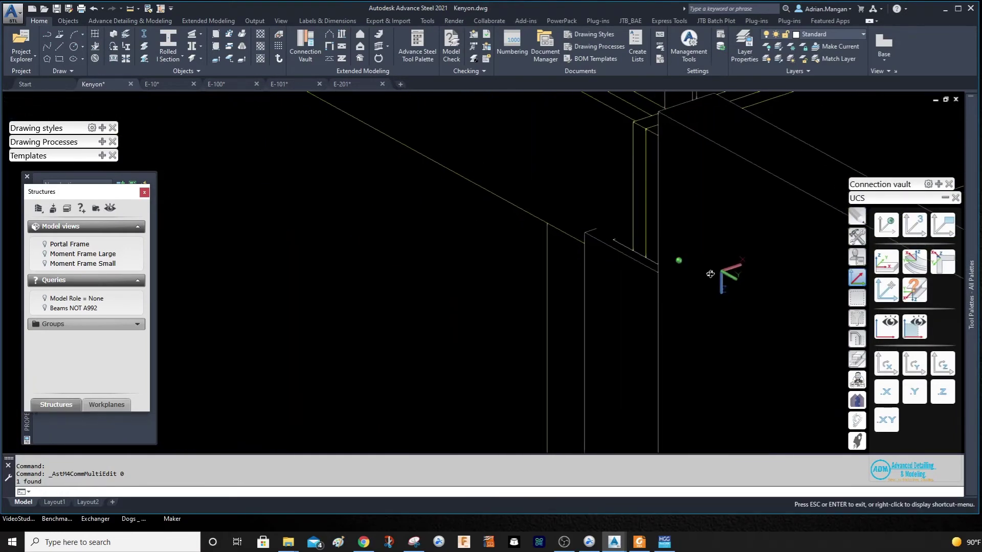
key(Escape)
scroll(678, 261, down, 3)
scroll(613, 268, up, 2)
scroll(599, 277, up, 3)
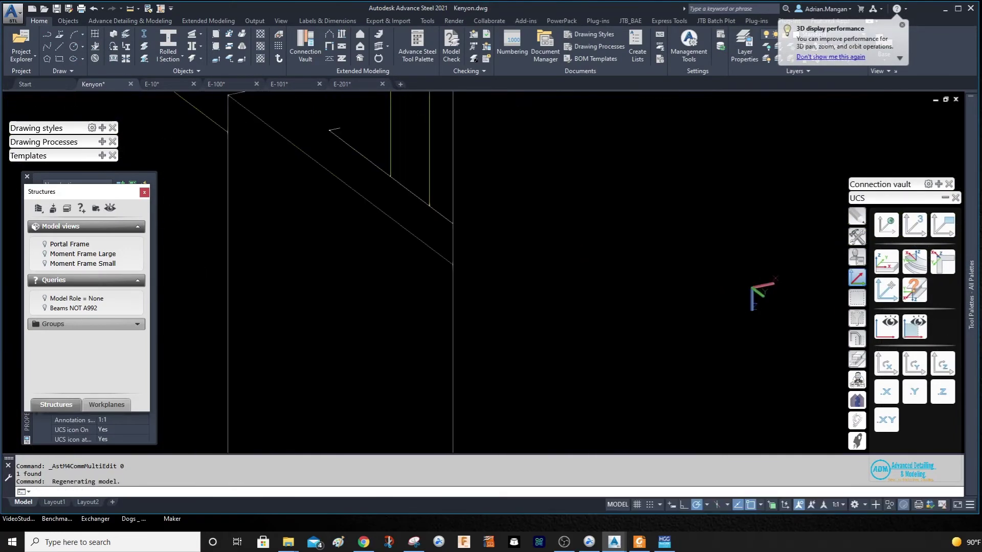
scroll(576, 281, down, 3)
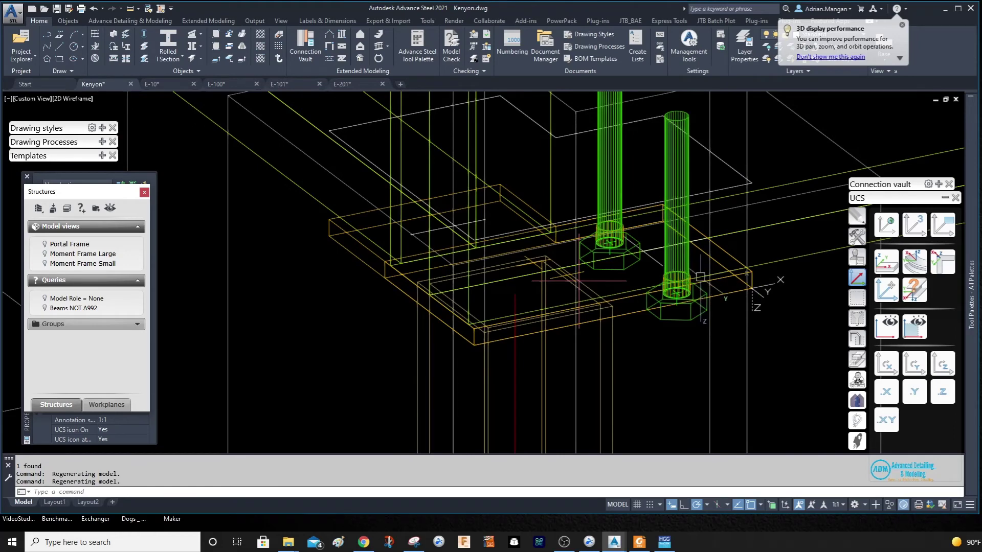
Reopen Management Tools on the Anchors page and expand the anchor type list
click(690, 43)
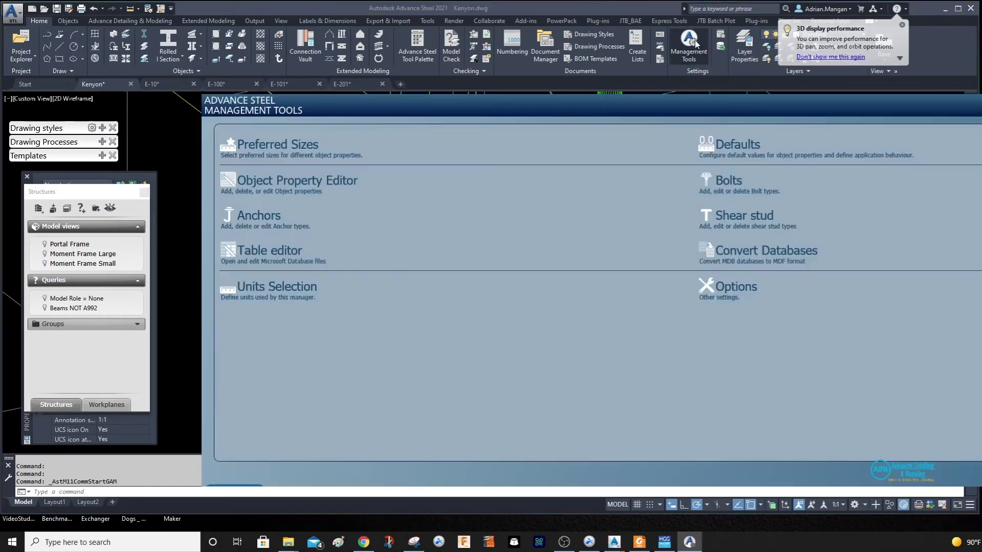
click(292, 222)
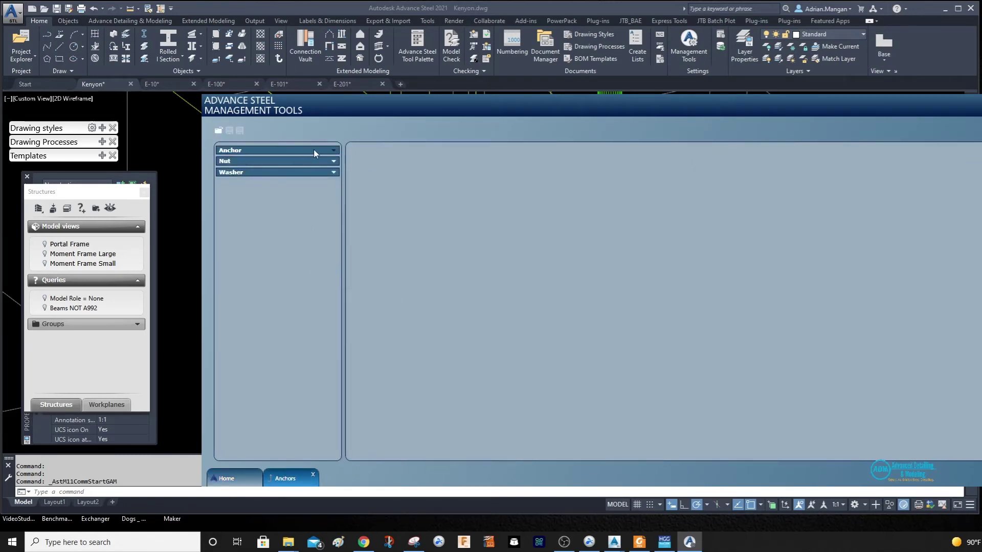
click(333, 150)
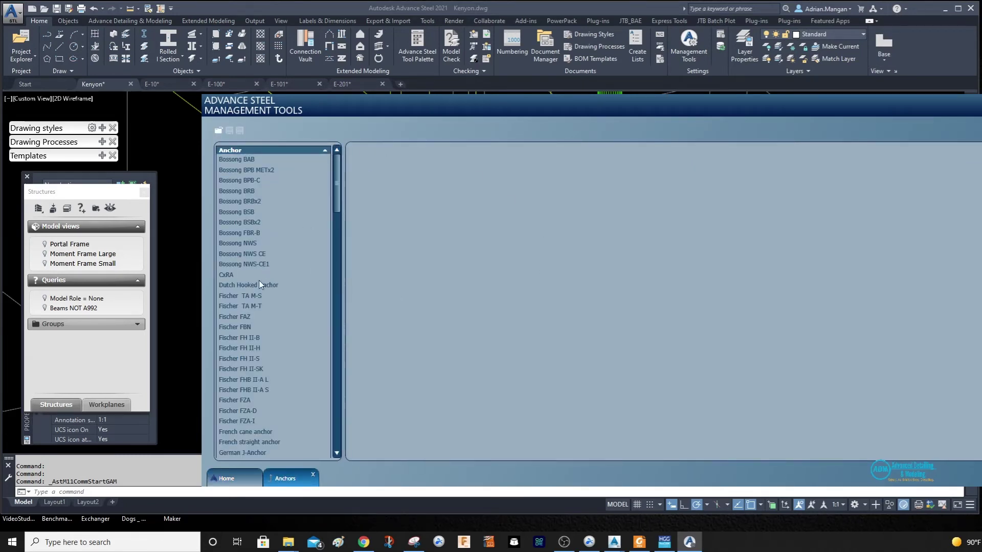
scroll(259, 284, down, 3)
scroll(266, 321, down, 3)
scroll(268, 307, down, 3)
scroll(270, 303, down, 3)
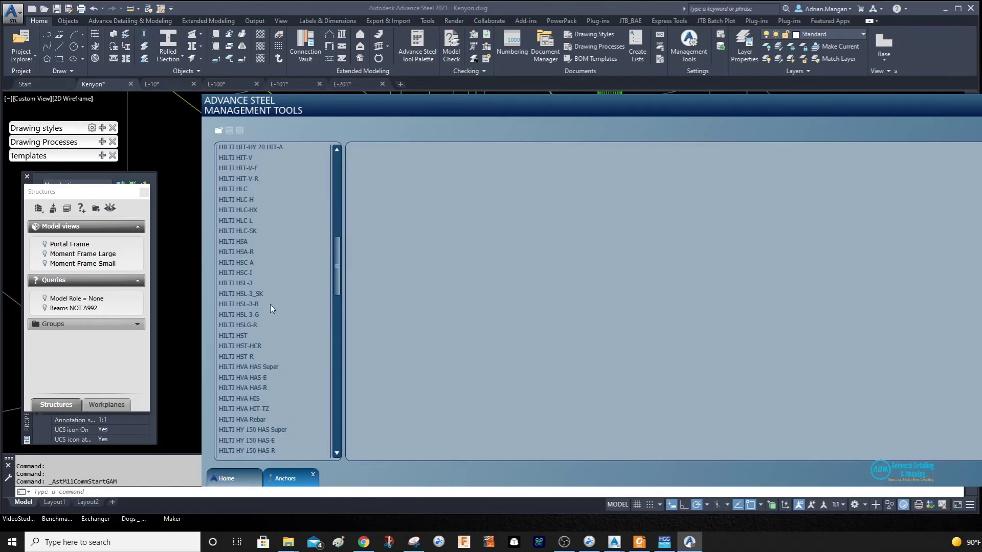
scroll(270, 305, down, 3)
scroll(270, 305, down, 3)
scroll(268, 304, down, 3)
scroll(268, 304, down, 3)
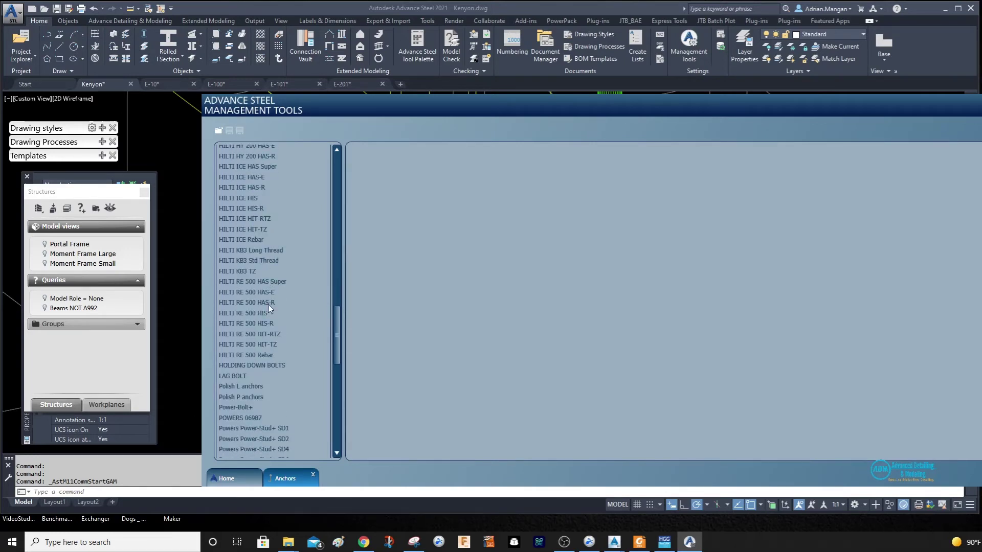
scroll(268, 305, down, 3)
Add a new LAG BOLT size row with 6-inch length and 6-inch thread length
click(245, 278)
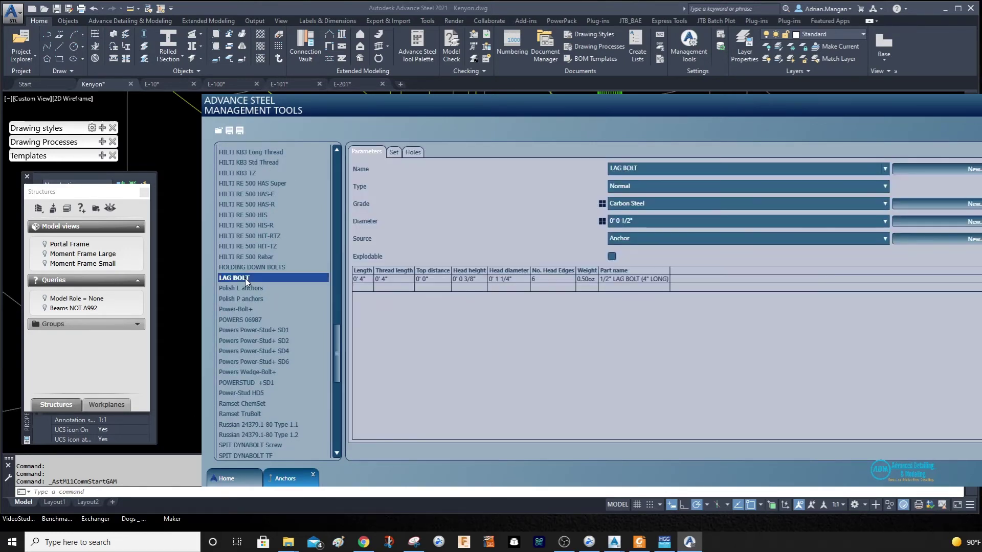
click(365, 287)
text(0')
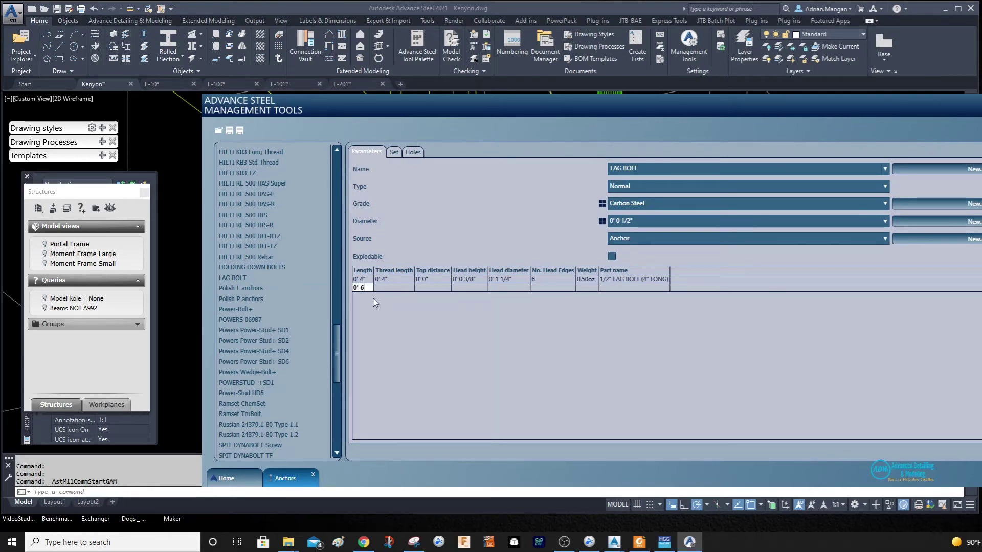
text( 6")
key(Tab)
text(0' 6)
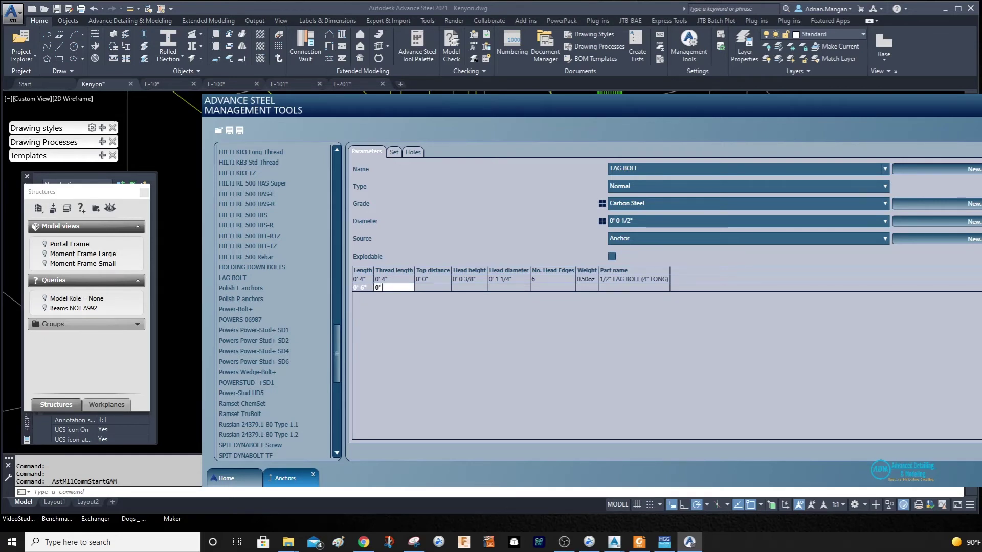
text(")
click(424, 287)
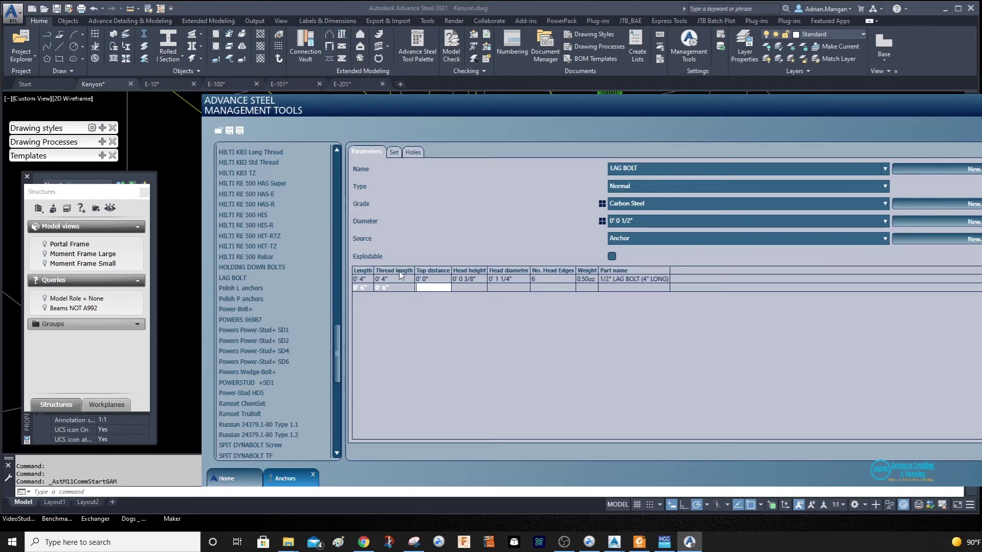
Copy the first row's 3/8-inch head height into the new row
click(477, 280)
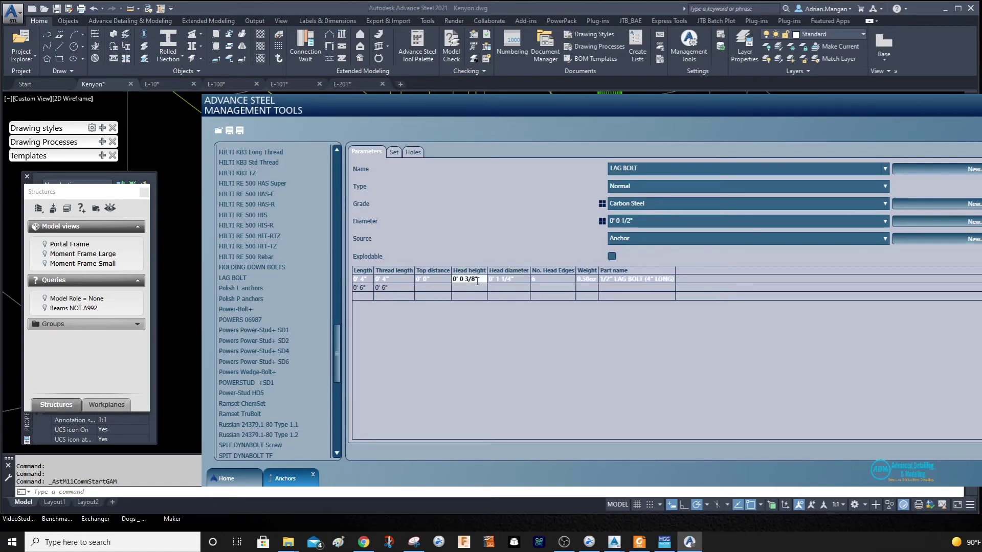
drag(479, 279, 453, 281)
key(ctrl+c)
right_click(459, 281)
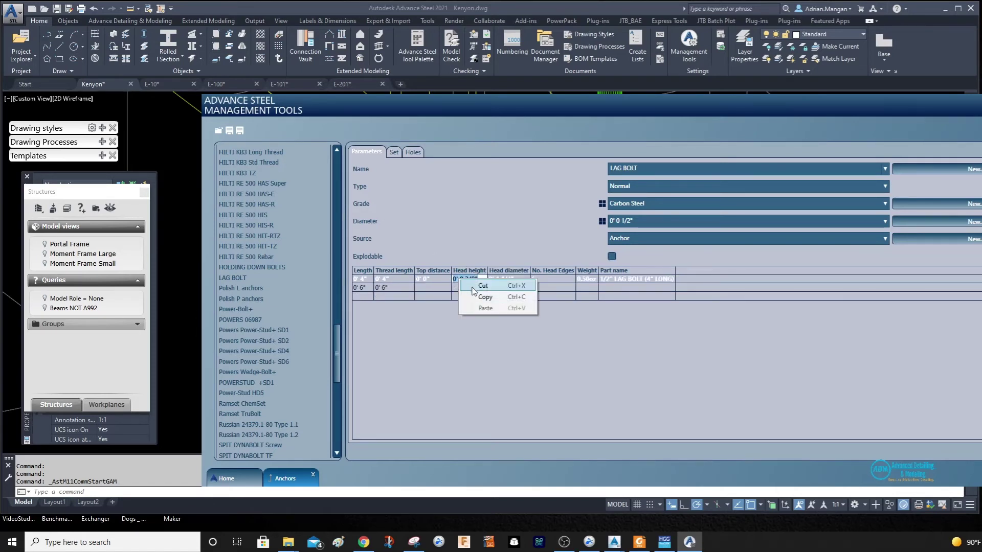
click(483, 297)
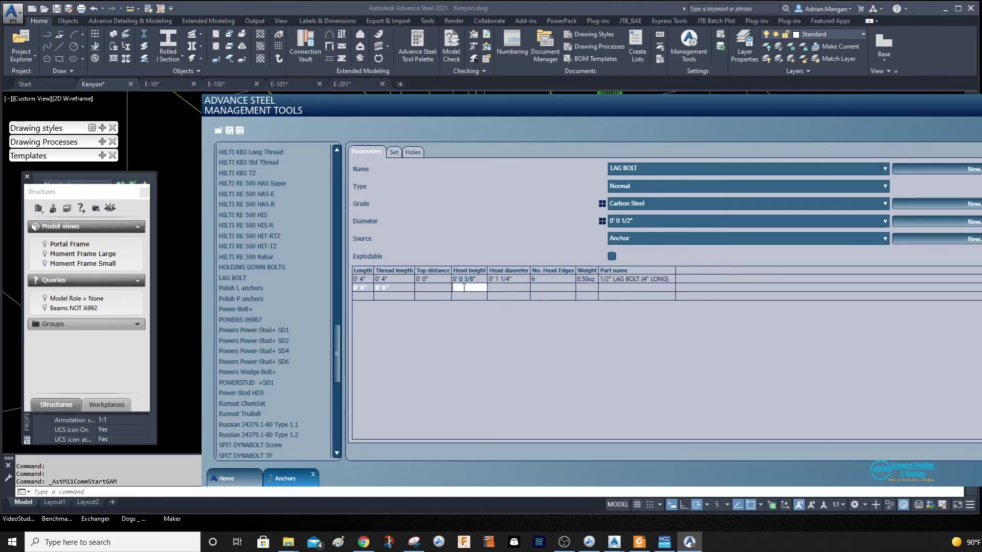
right_click(464, 290)
click(483, 317)
Copy the first row's 1 1/4-inch head diameter for pasting into the new row
click(508, 279)
drag(519, 279, 493, 280)
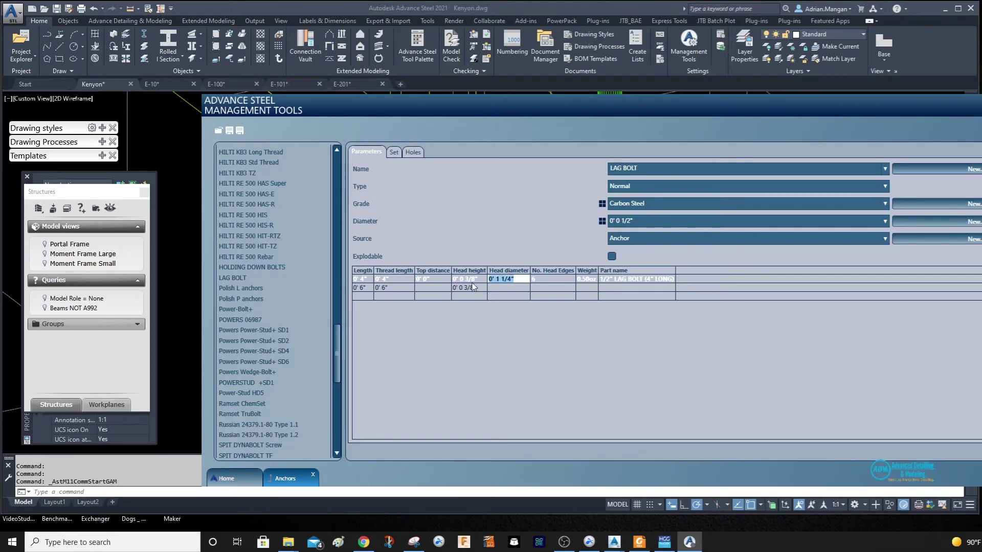
right_click(492, 283)
click(512, 300)
click(500, 289)
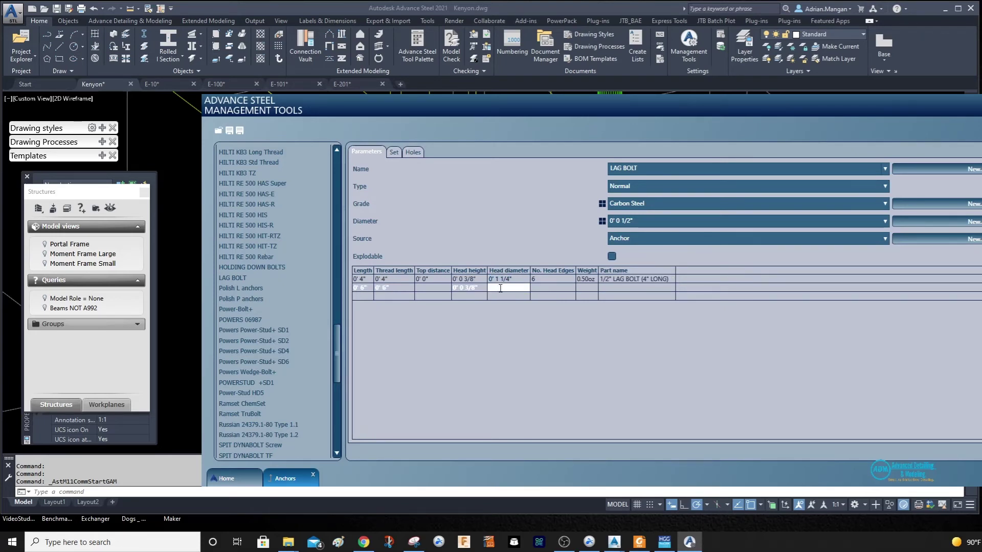
right_click(500, 289)
Set the head diameter to 1 inch in both LAG BOLT rows
click(514, 319)
key(BackSpace)
key(BackSpace)
click(512, 280)
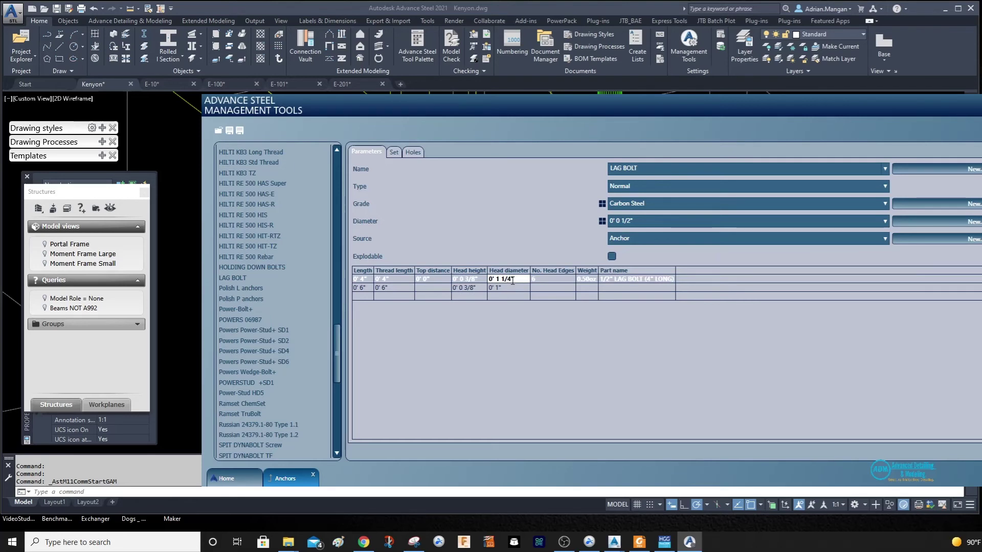
key(BackSpace)
key(BackSpace)
key(BackSpace)
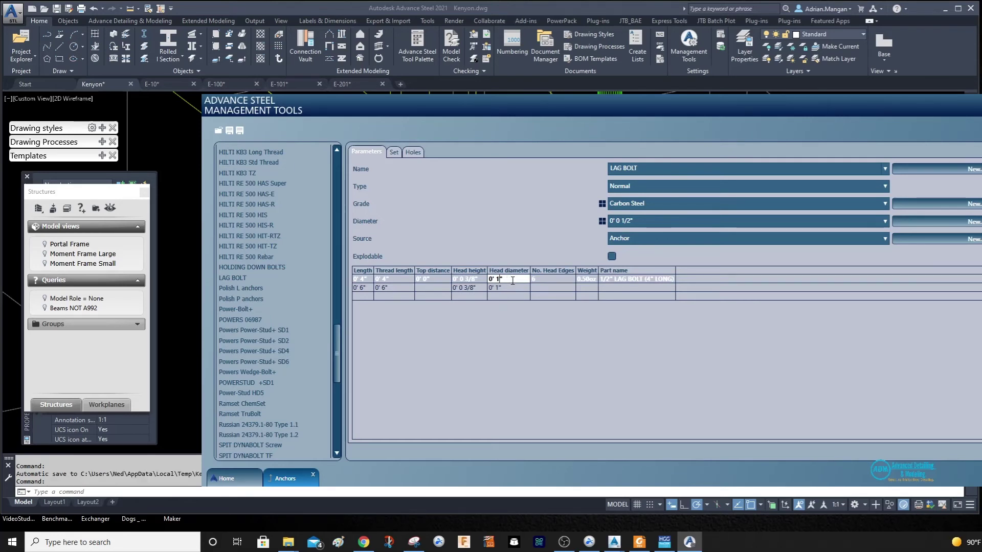
key(Return)
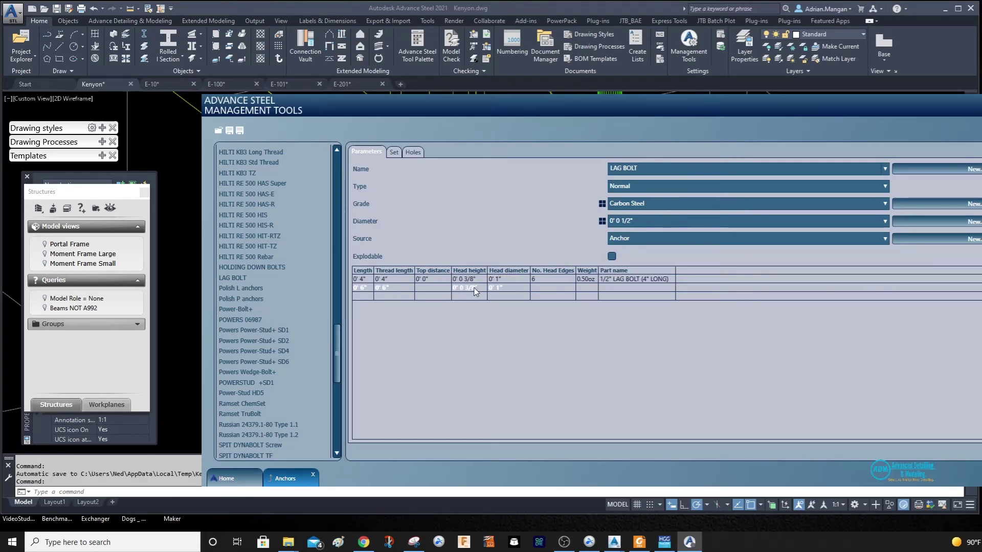
Change the head height from 3/8 to 1/4 inch in both rows
click(474, 287)
key(BackSpace)
key(BackSpace)
key(BackSpace)
text(1/)
text(4)
click(471, 279)
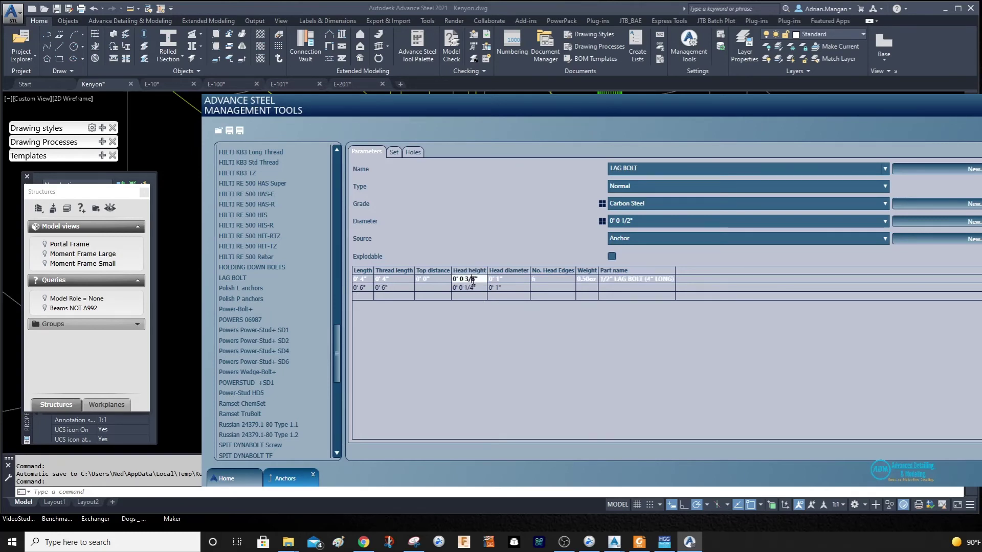
key(BackSpace)
key(BackSpace)
key(BackSpace)
text(4)
click(475, 285)
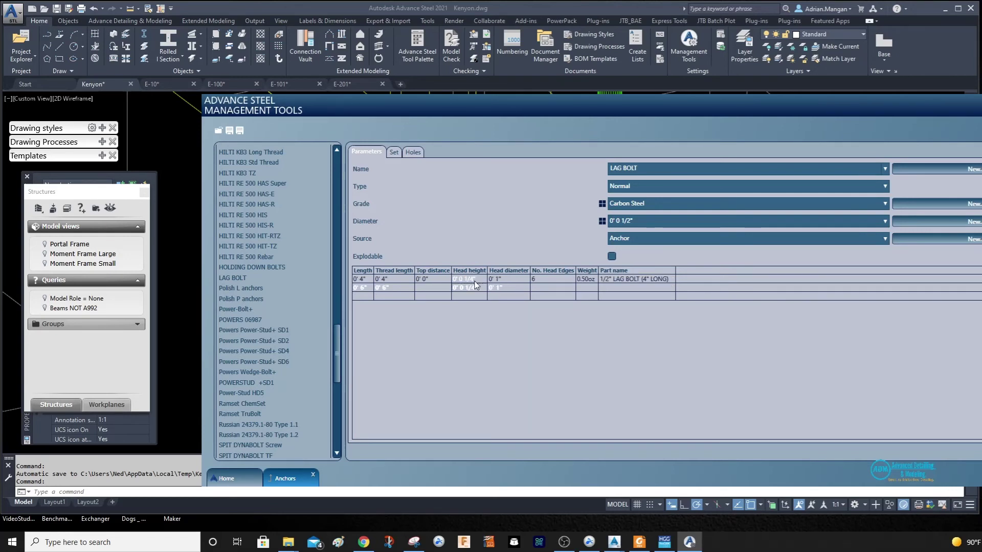
Give the 6-inch row a 0-inch top distance, 6 head edges and 0.75 weight
click(422, 290)
text(0')
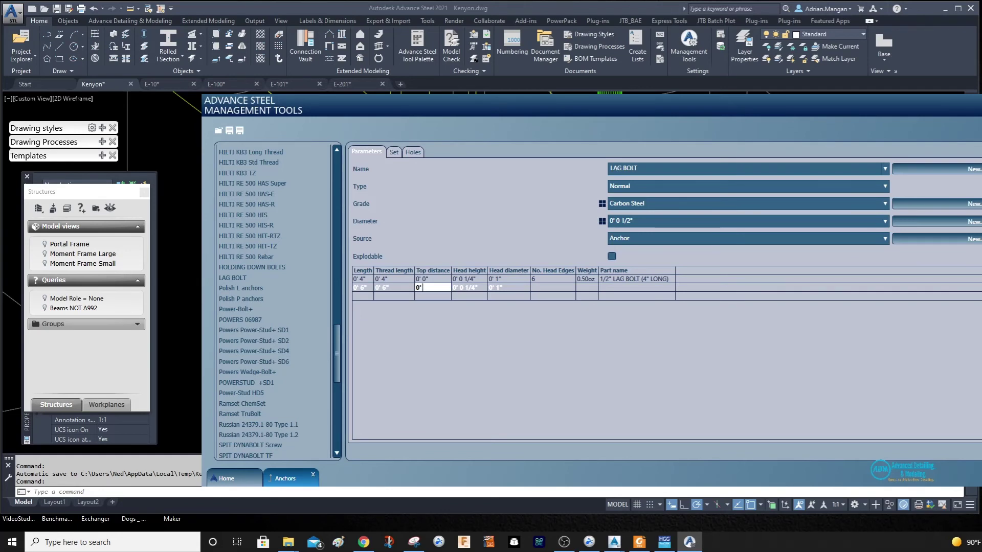
text( 0)
click(565, 289)
text(6)
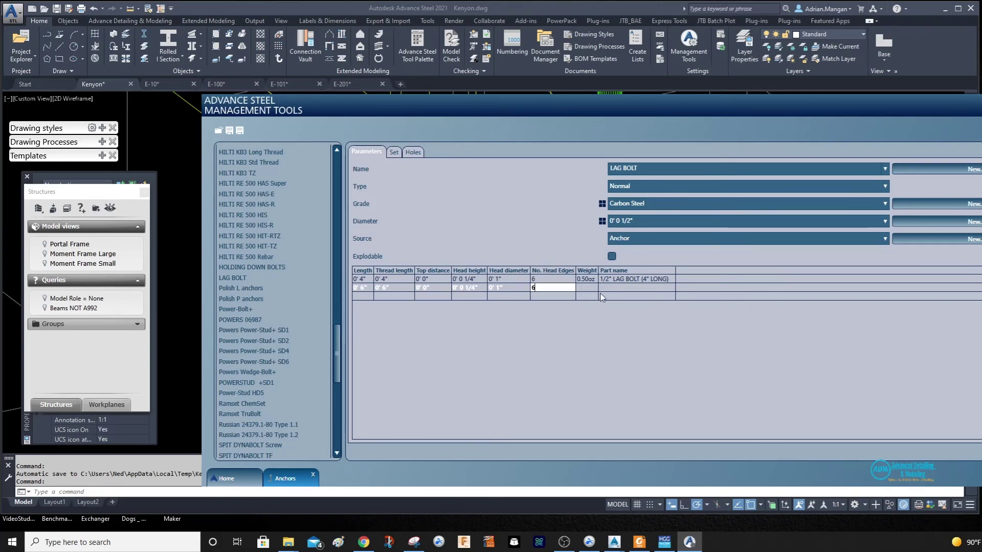
click(595, 290)
text(0)
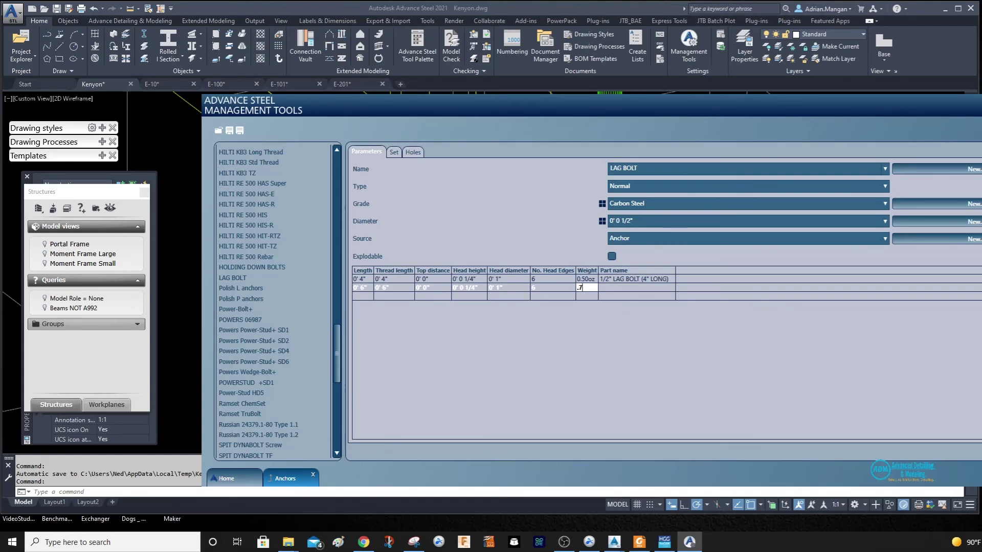
Copy row 1's part name into row 2, changing it to 1/2" LAG BOLT (6" LONG)
click(610, 288)
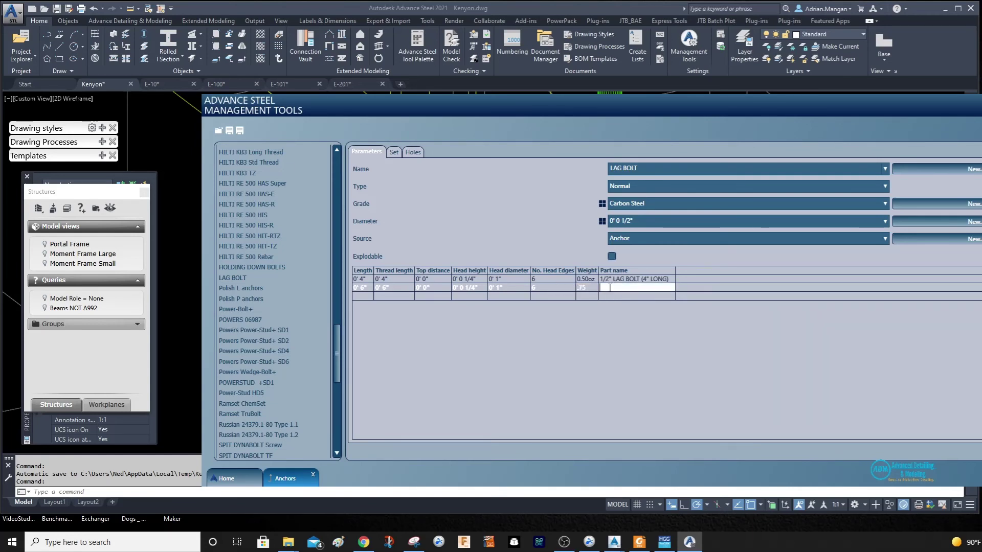
click(616, 279)
right_click(618, 276)
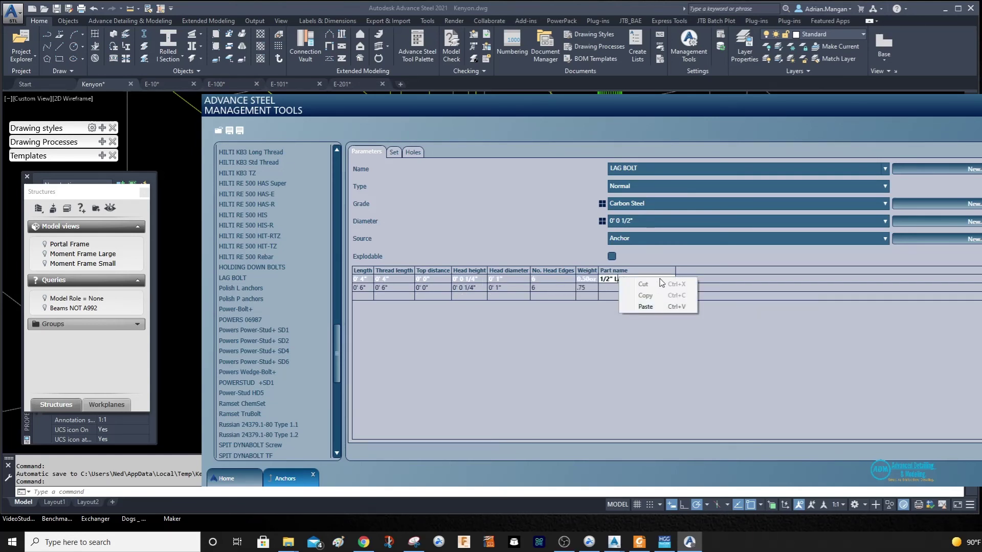
click(670, 280)
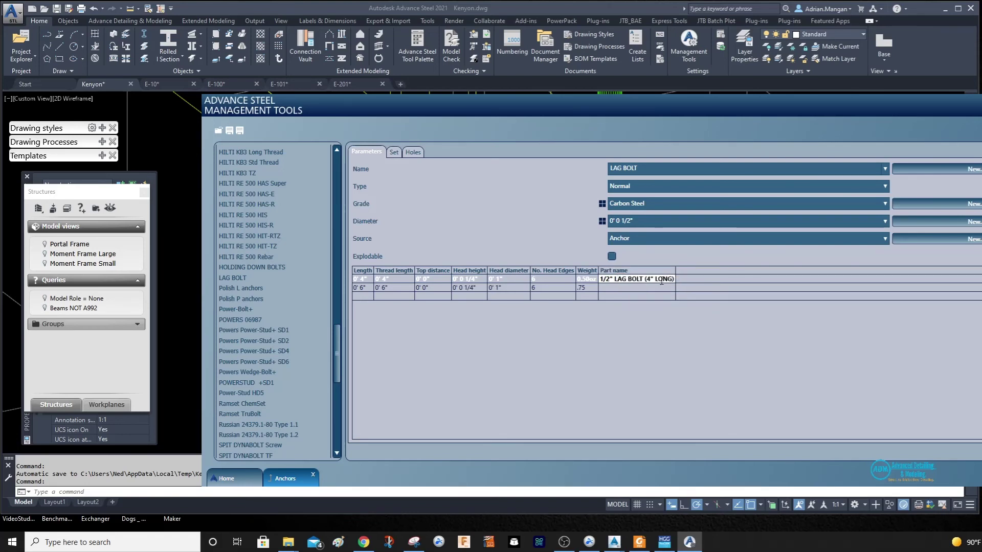
drag(674, 280, 597, 283)
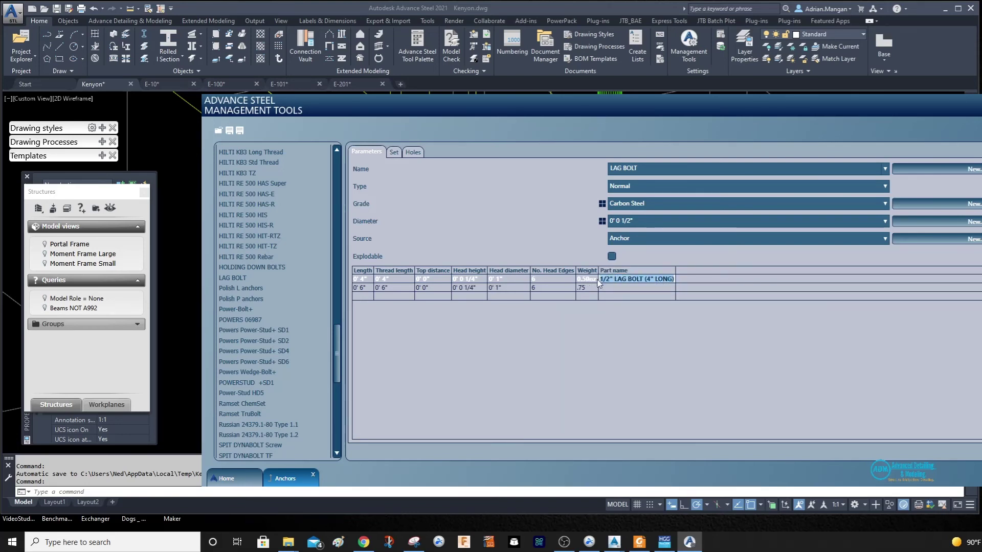
right_click(614, 281)
click(618, 292)
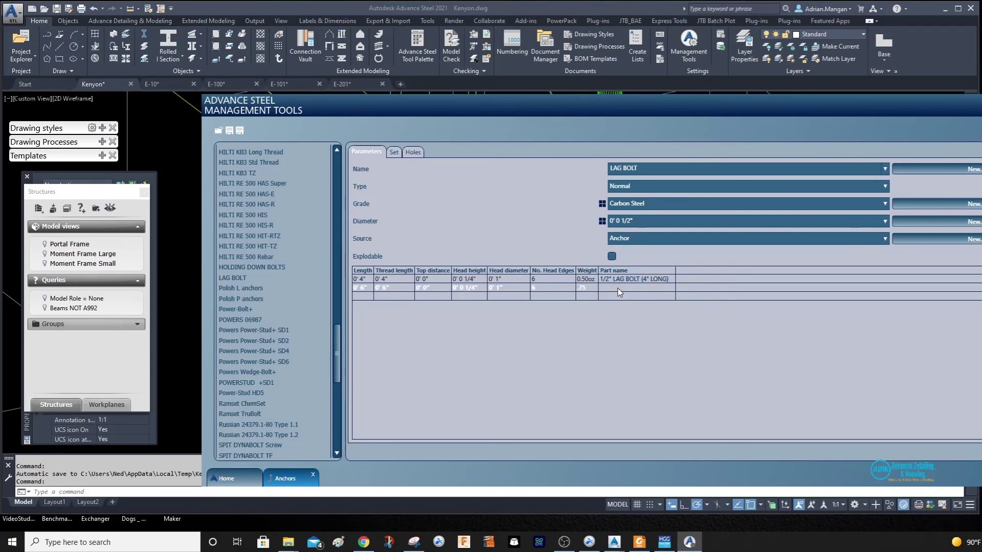
right_click(618, 292)
click(633, 316)
key(BackSpace)
text(6" LONG))
click(671, 298)
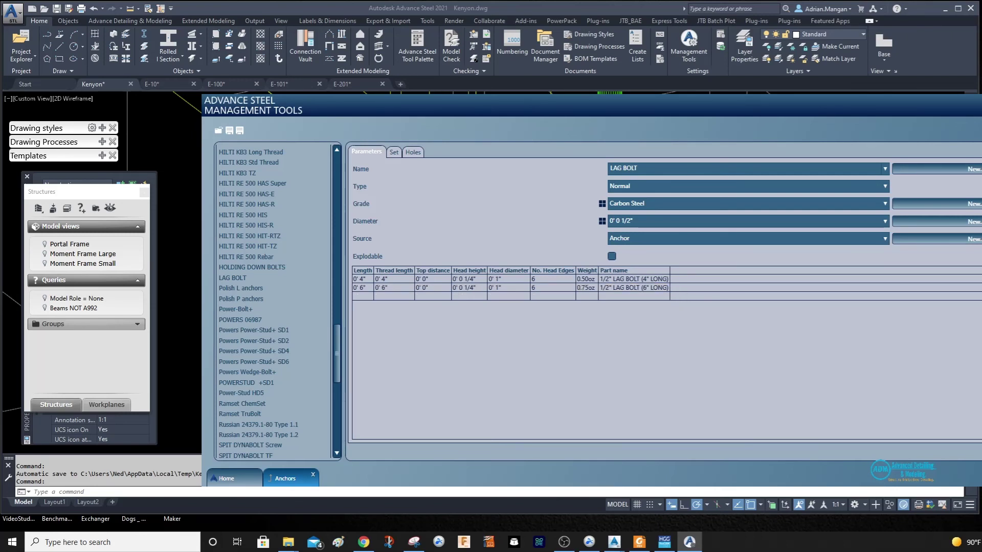
Open the plate anchors' properties, try a 6-inch length, then restore 4 inches
key(alt+Tab)
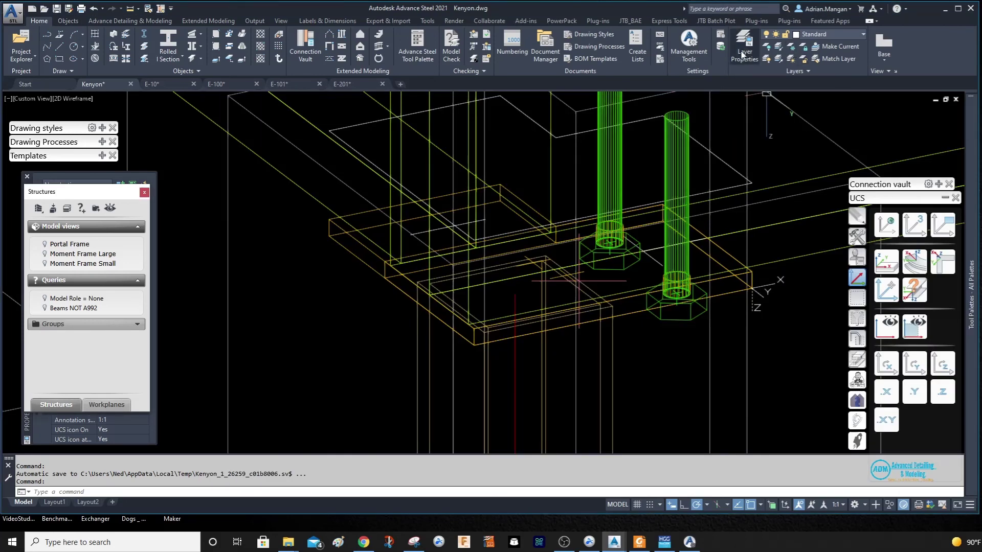
double_click(679, 165)
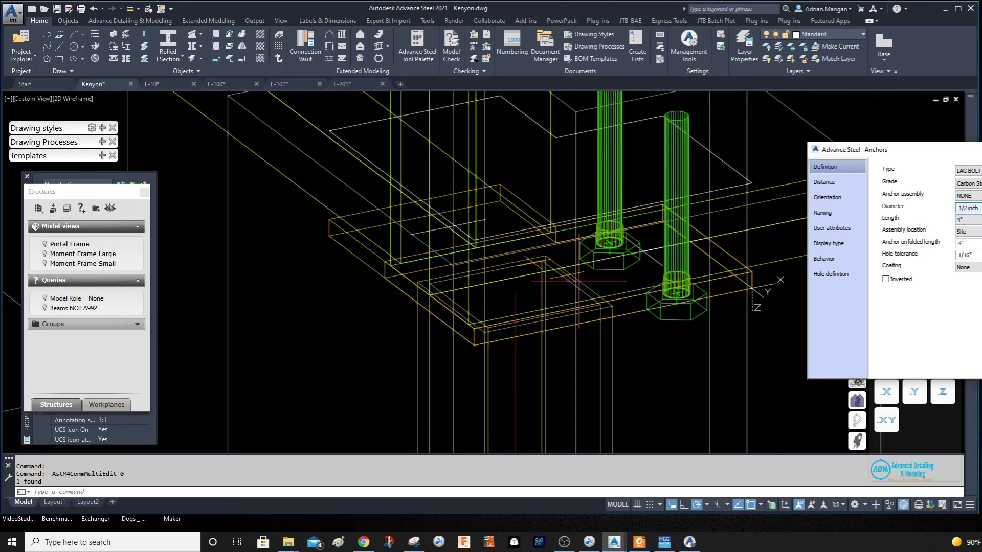
click(971, 218)
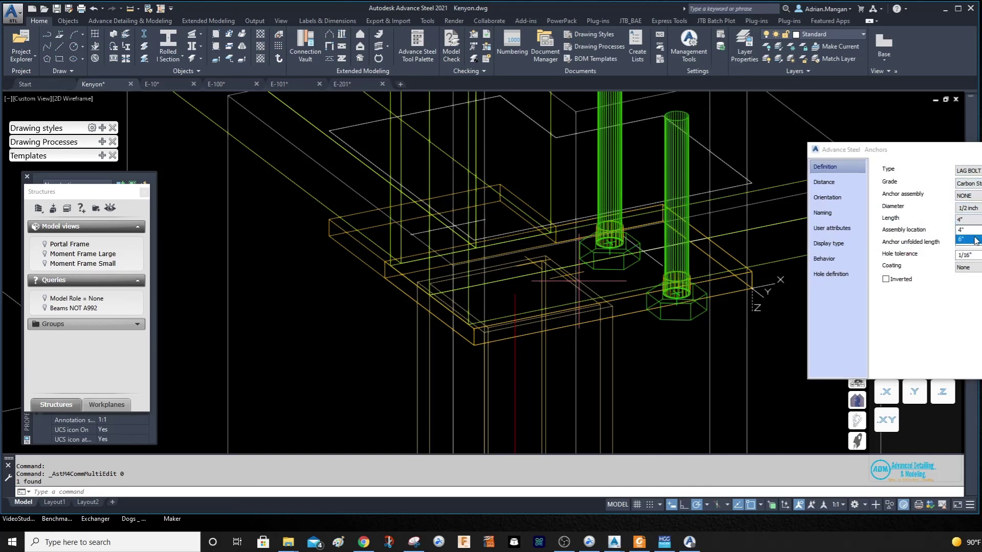
click(975, 240)
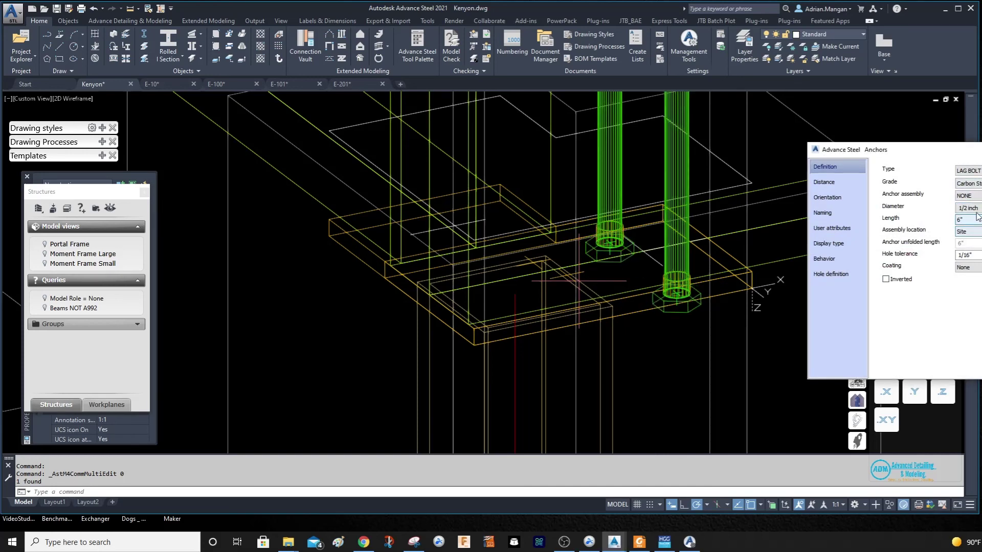
click(972, 219)
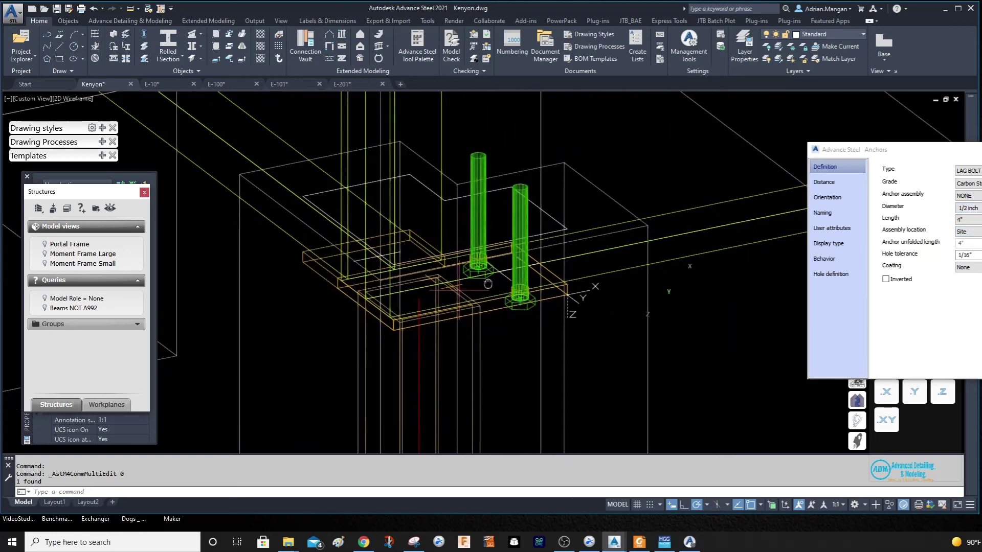
scroll(239, 269, down, 2)
mouse_move(498, 230)
middle_down()
mouse_move(514, 259)
mouse_move(571, 274)
middle_up()
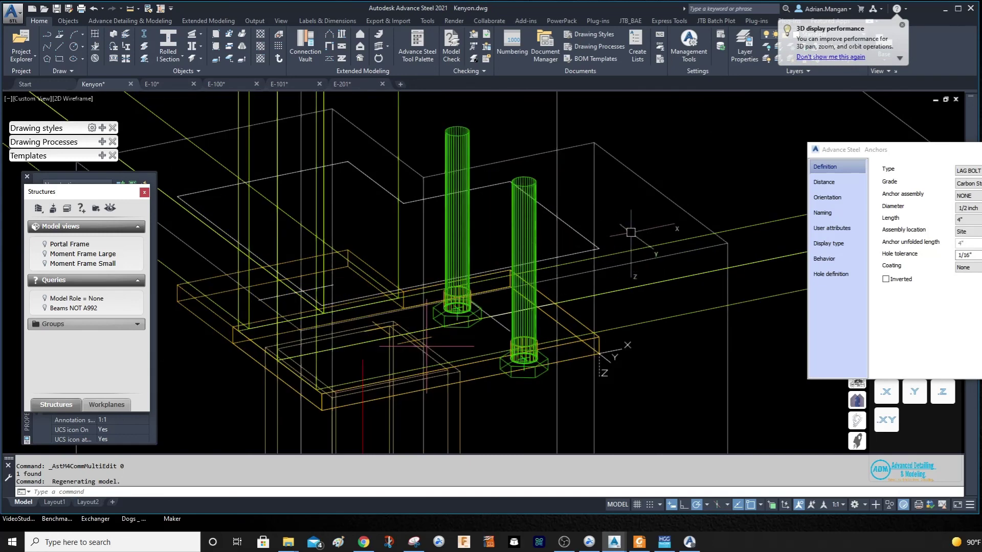
scroll(571, 274, down, 3)
scroll(572, 273, up, 3)
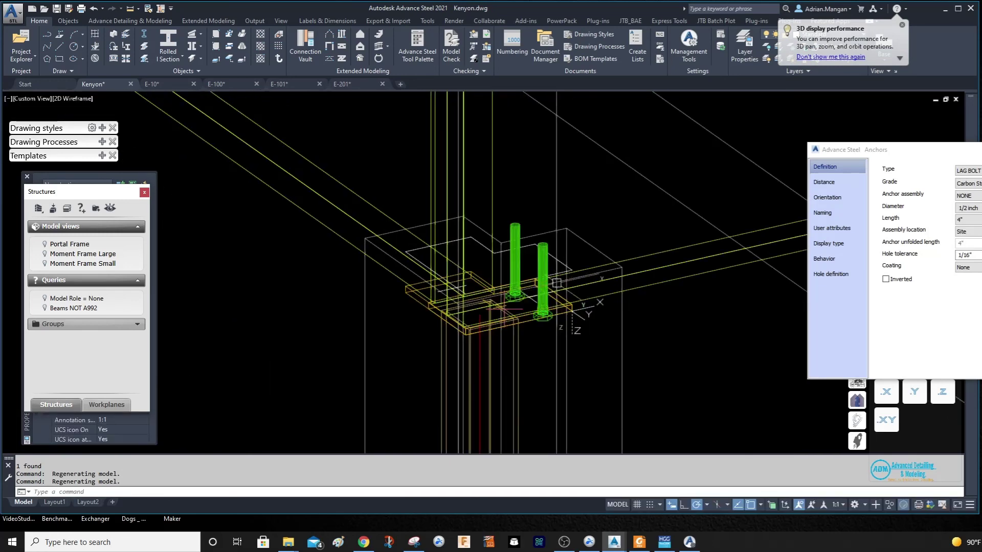
scroll(552, 288, up, 2)
scroll(539, 296, down, 5)
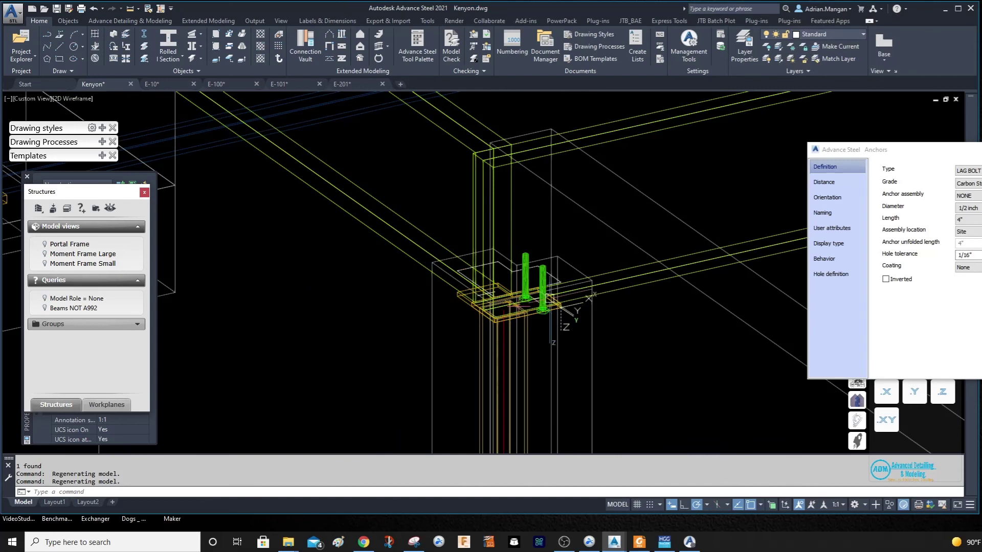